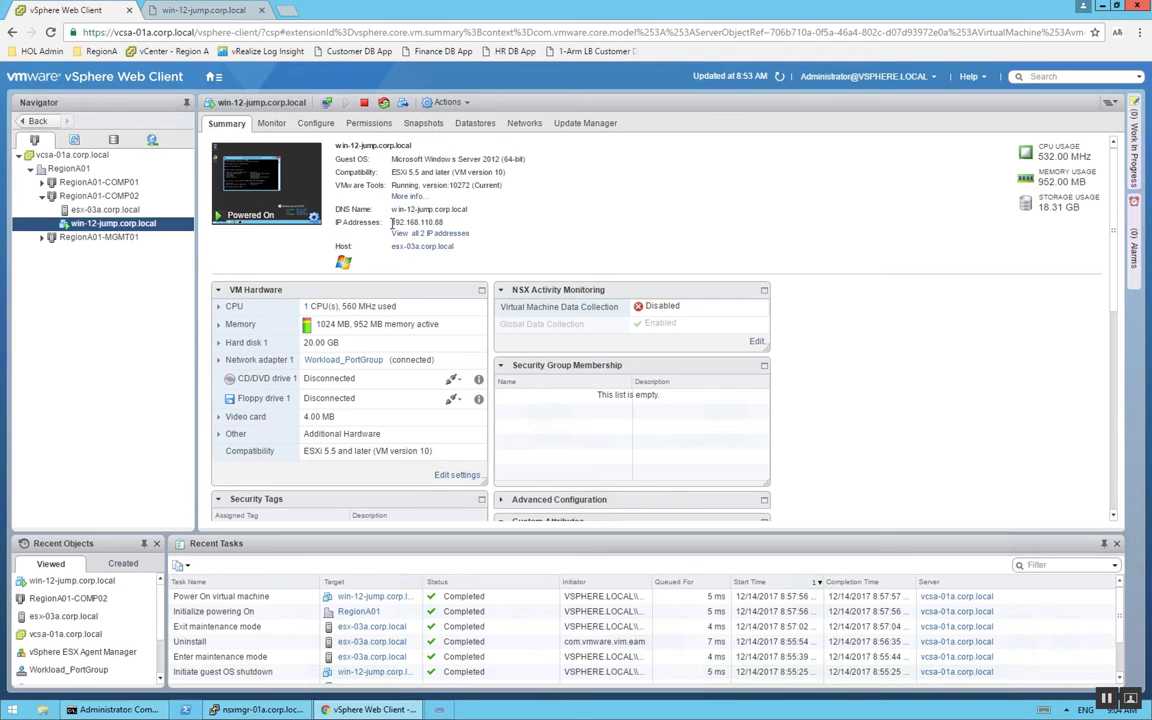
Download the 3 Tier App.ova test file from Google Drive in the win-12-jump.corp.local console, accepting the unscanned download
left_click_drag(391, 222, 449, 220)
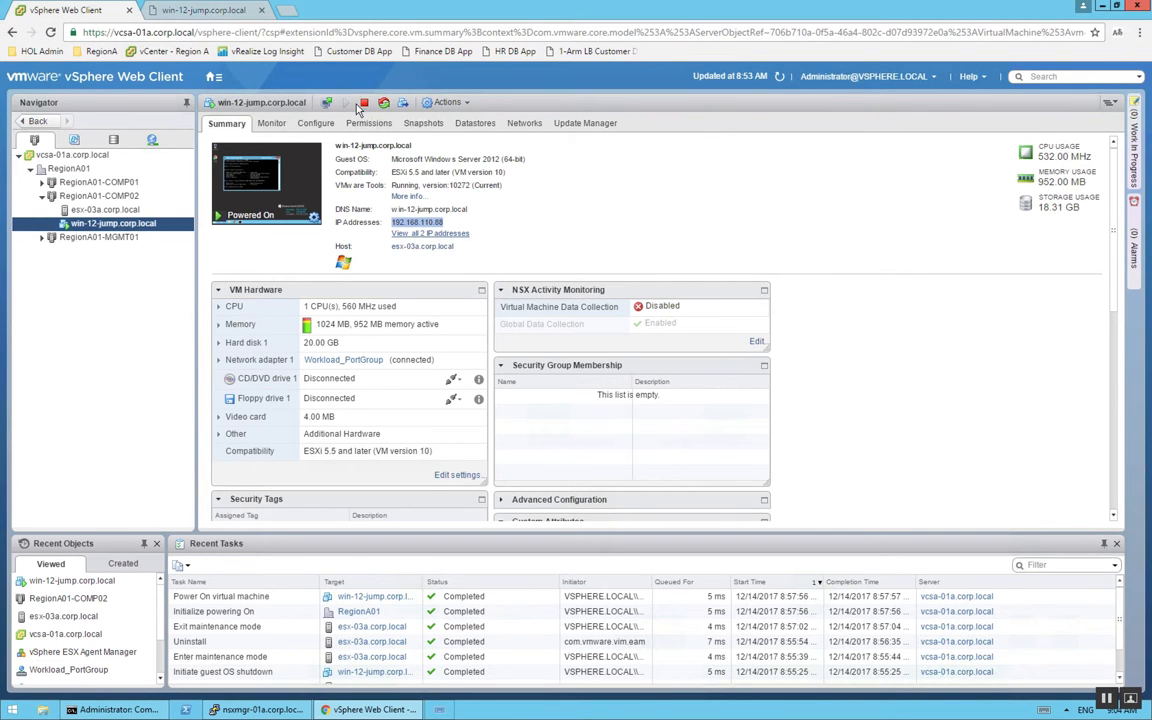
left_click(204, 11)
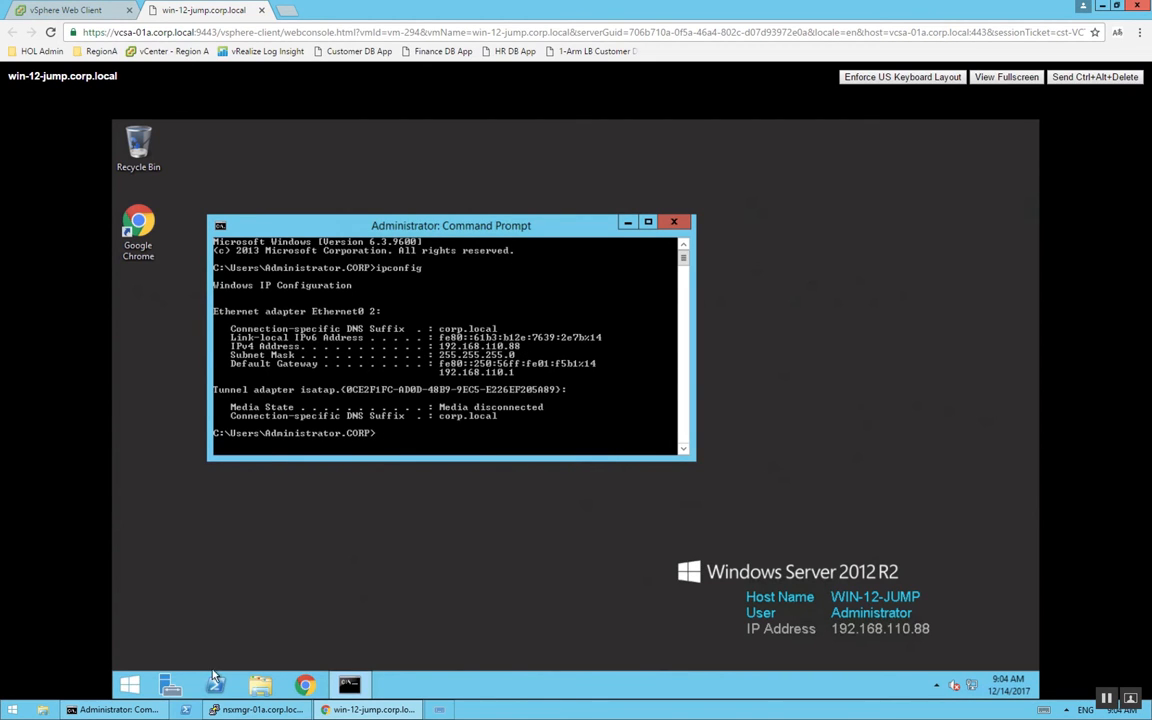
left_click(308, 688)
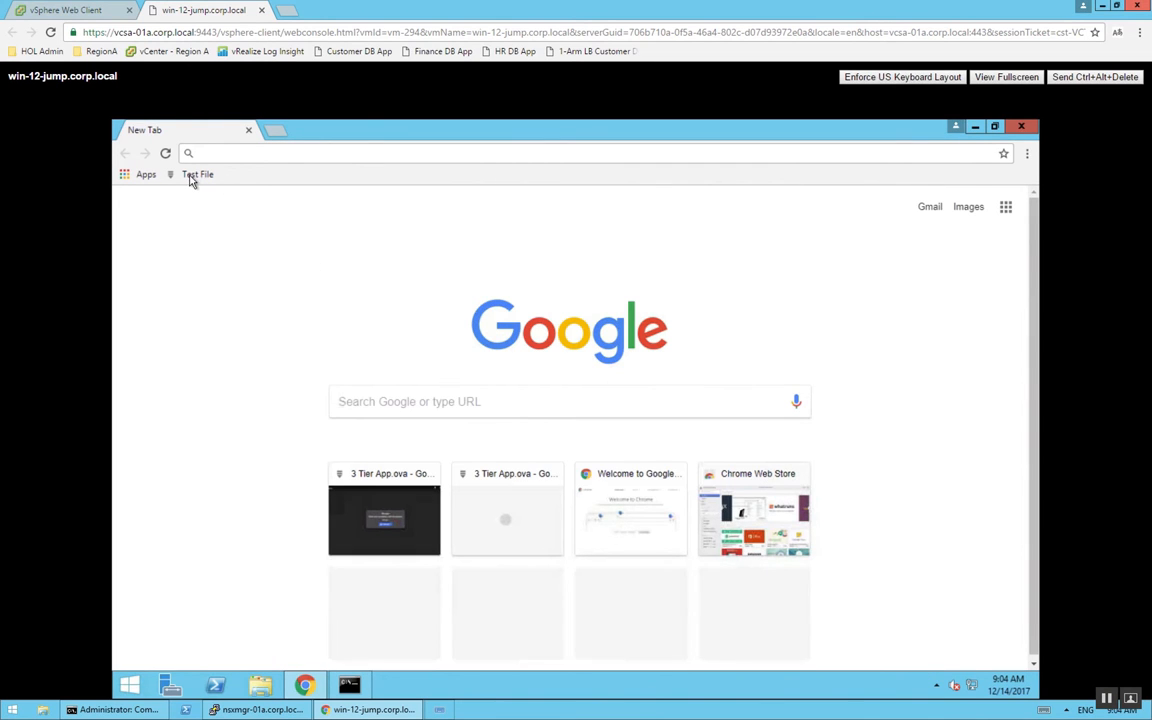
left_click(195, 175)
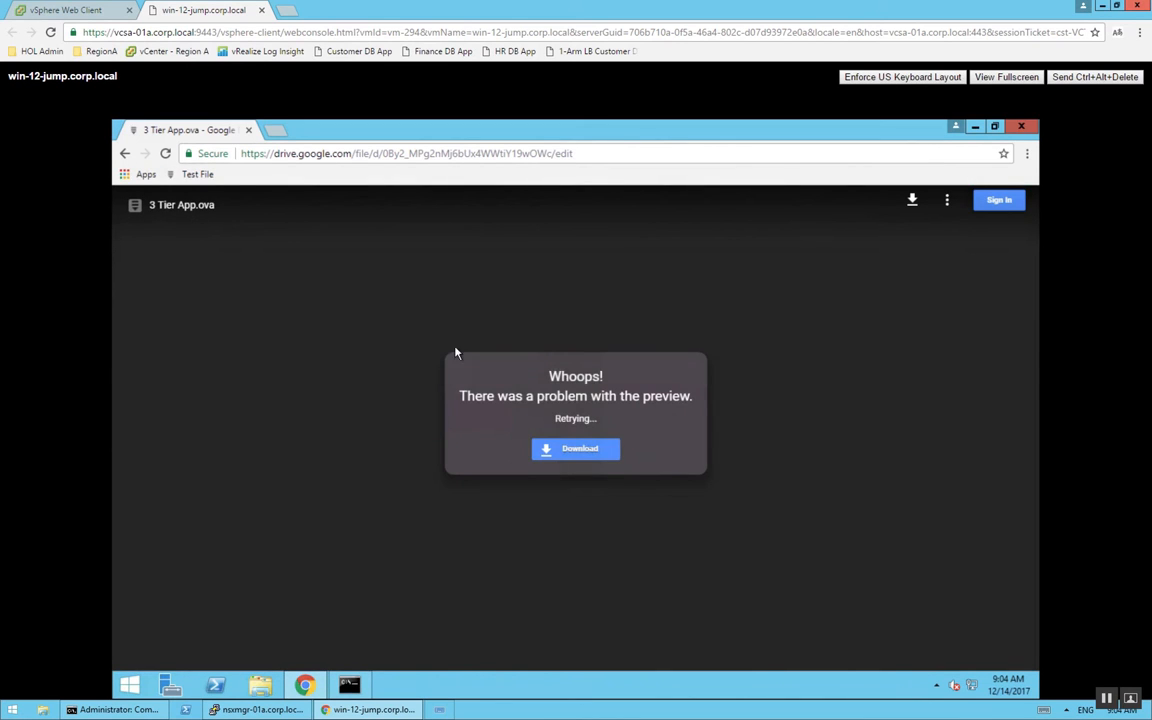
left_click(578, 456)
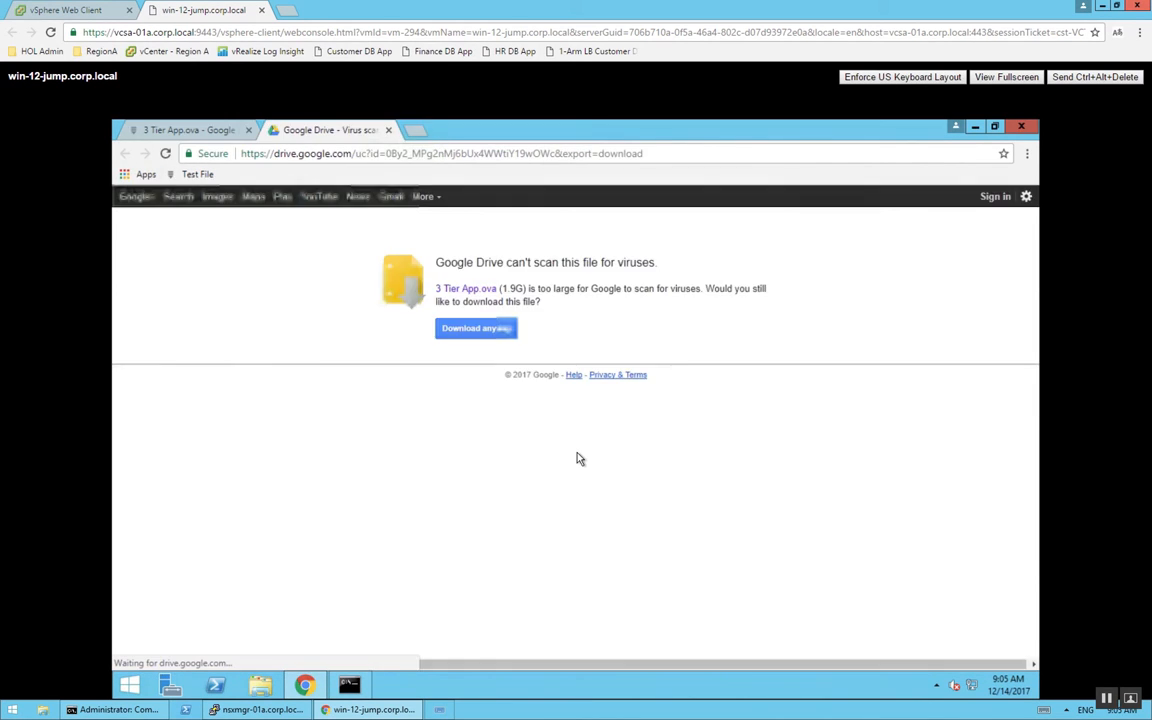
left_click(466, 336)
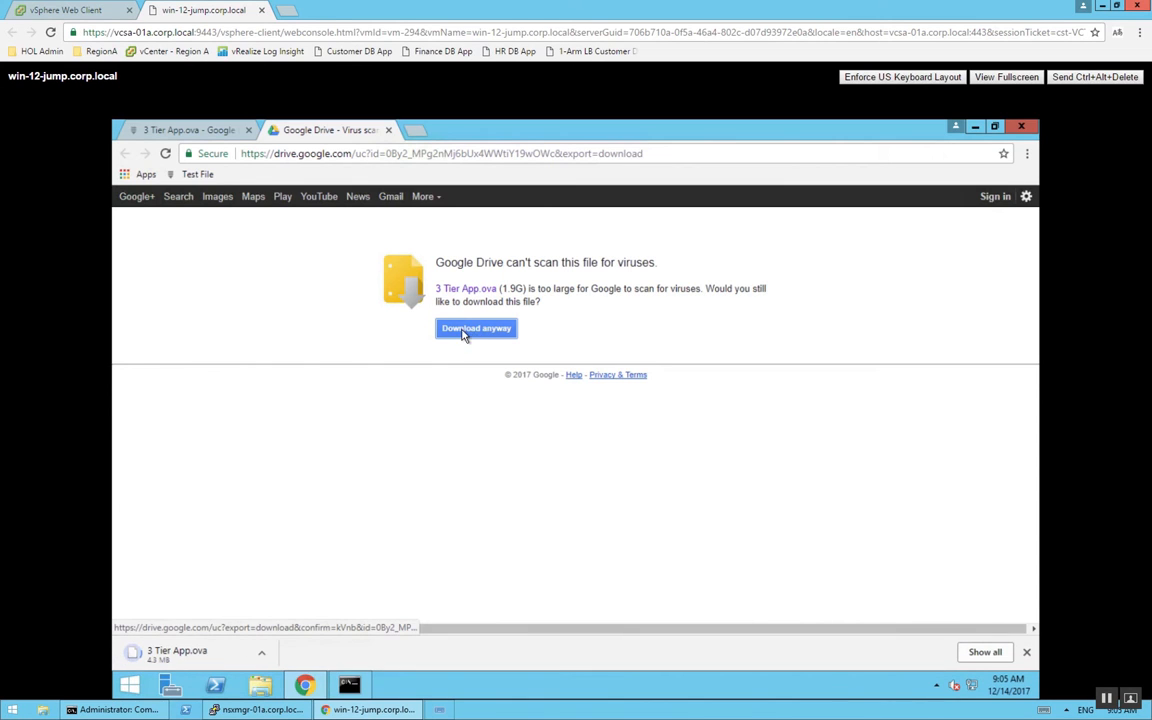
Start a continuous ping to 192.168.110.88 in the local Command Prompt with "ping 192.168.110.88 -t"
left_click(97, 712)
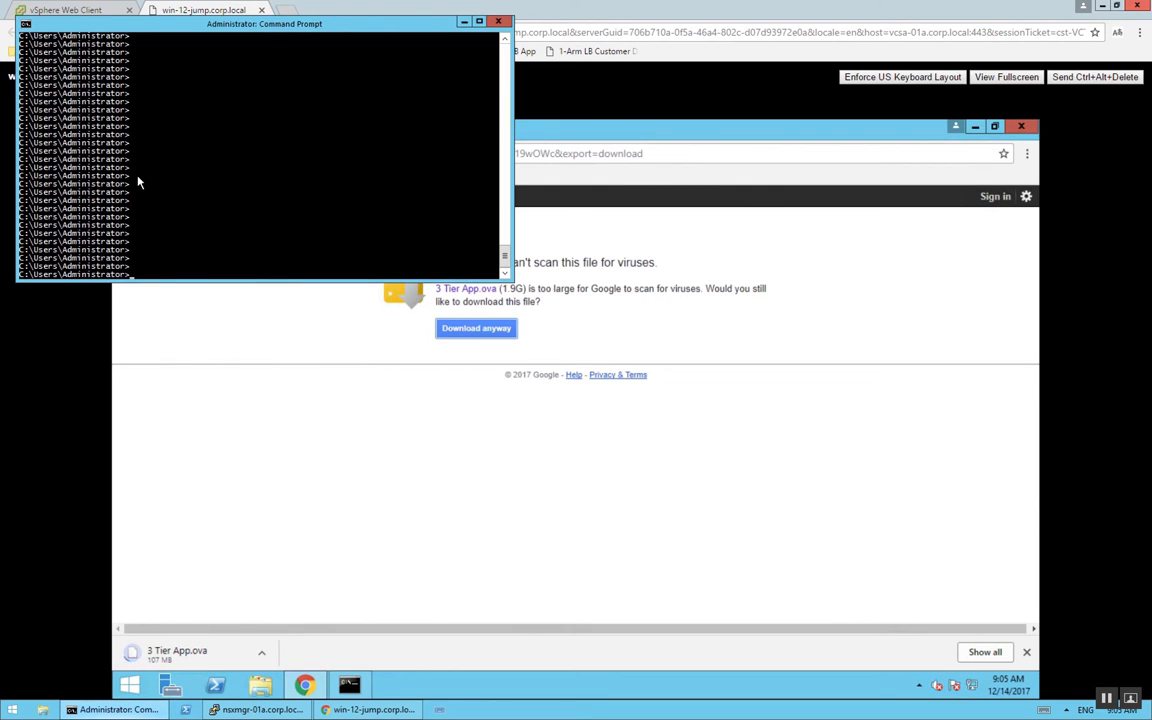
key("Up")
key("Return")
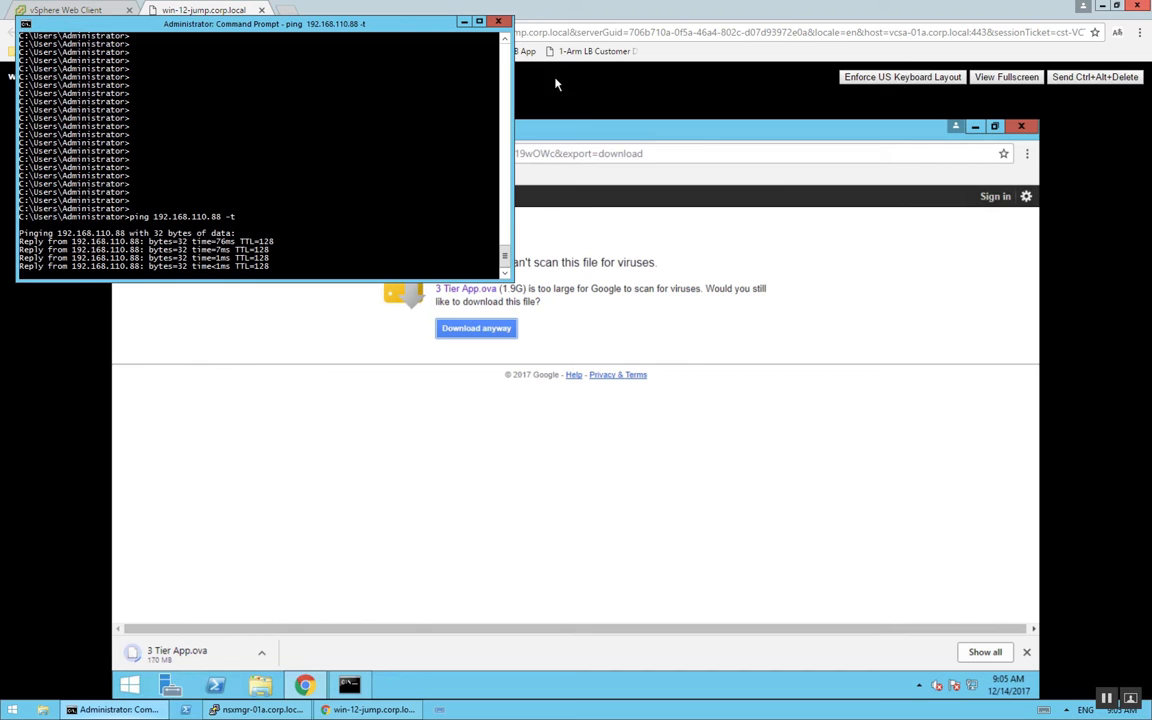
Return to the vSphere Web Client and show the NSX host preparation page under Networking & Security
left_click(557, 14)
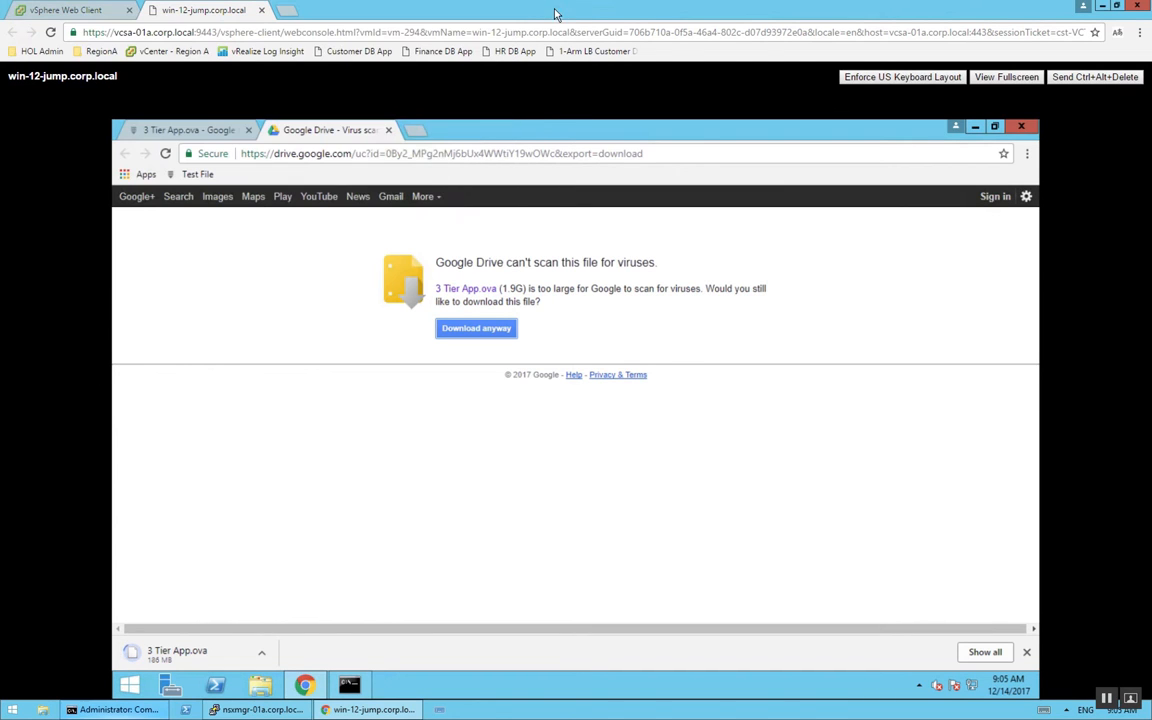
left_click(65, 12)
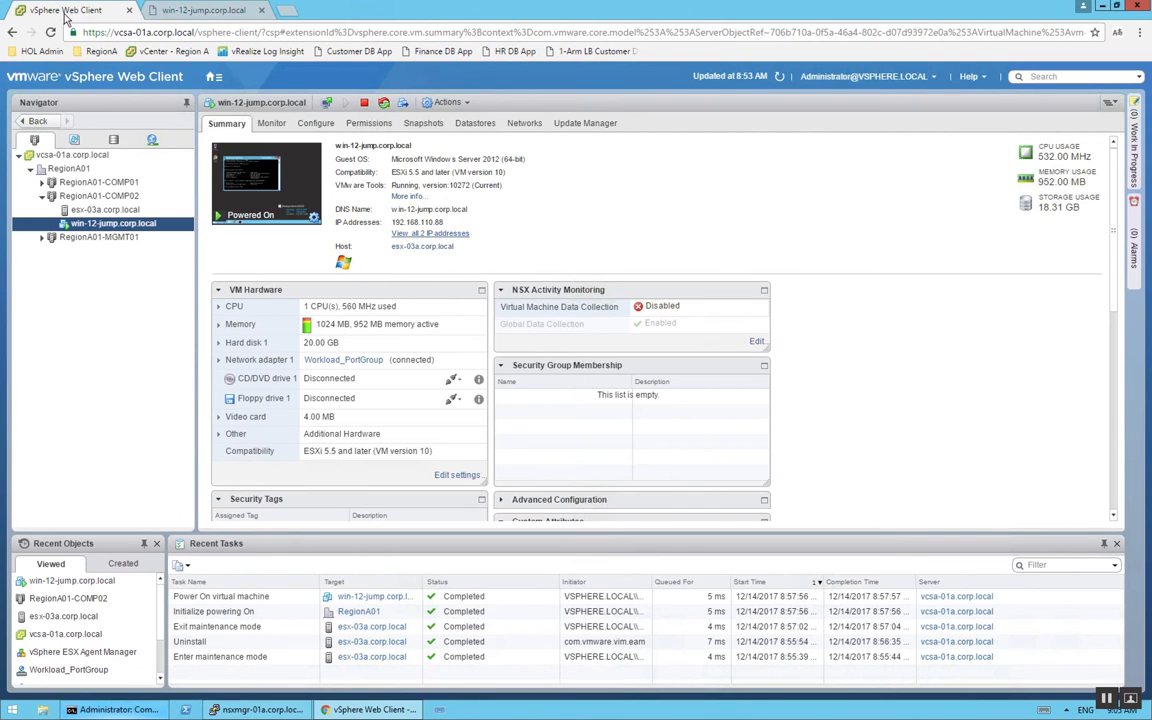
left_click(212, 77)
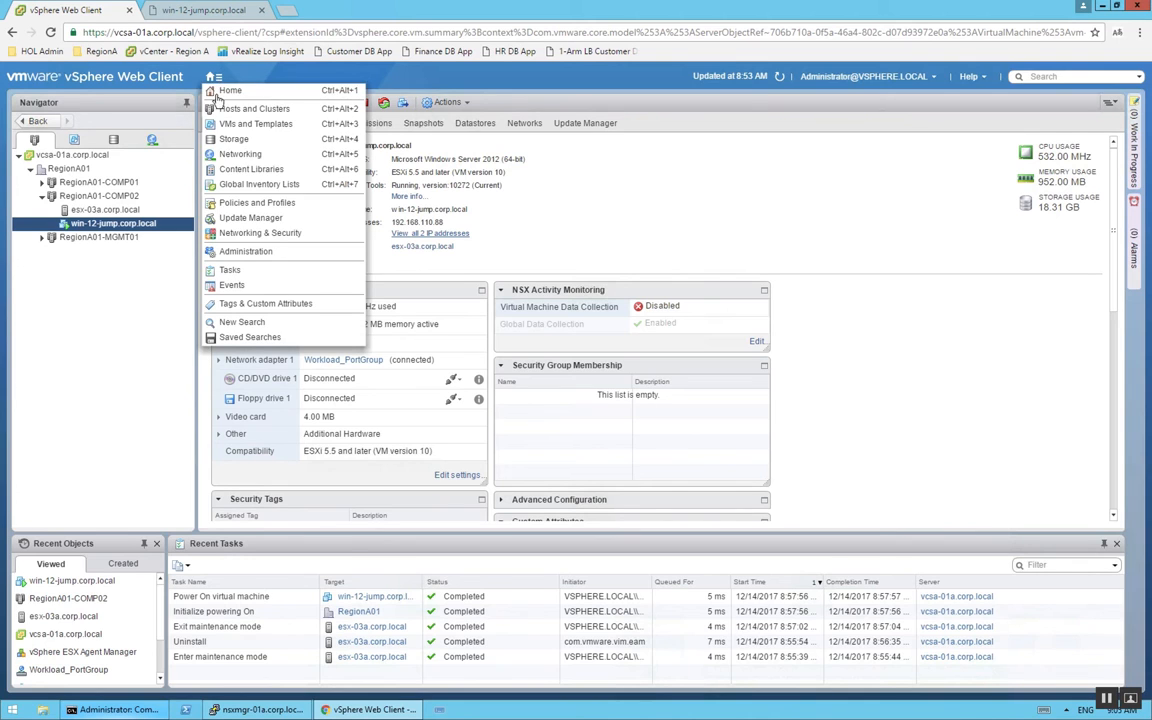
left_click(240, 233)
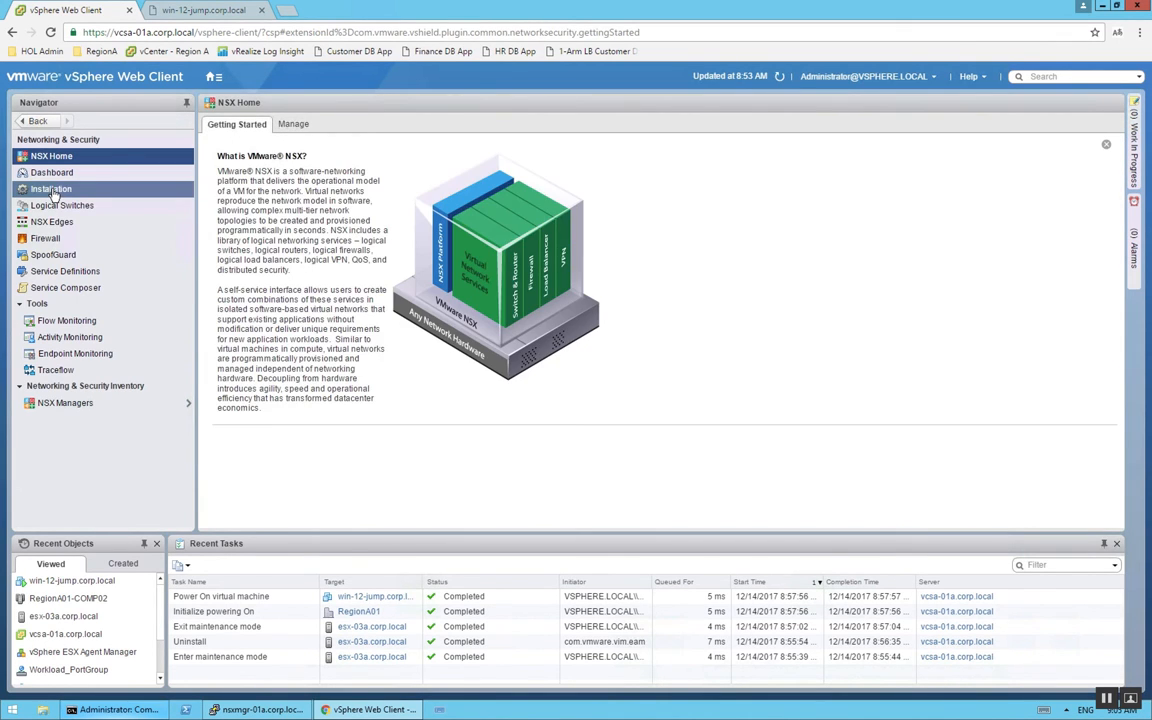
left_click(52, 189)
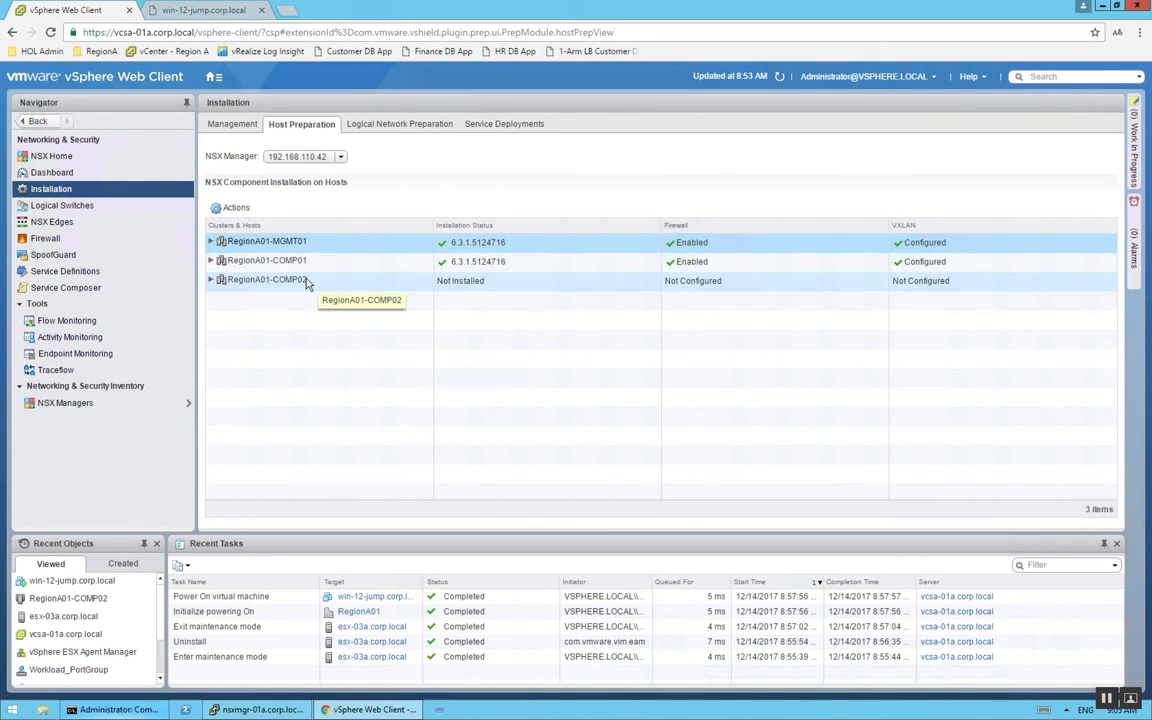
Install the NSX components on the RegionA01-COMP02 cluster and confirm the installation
left_click(307, 282)
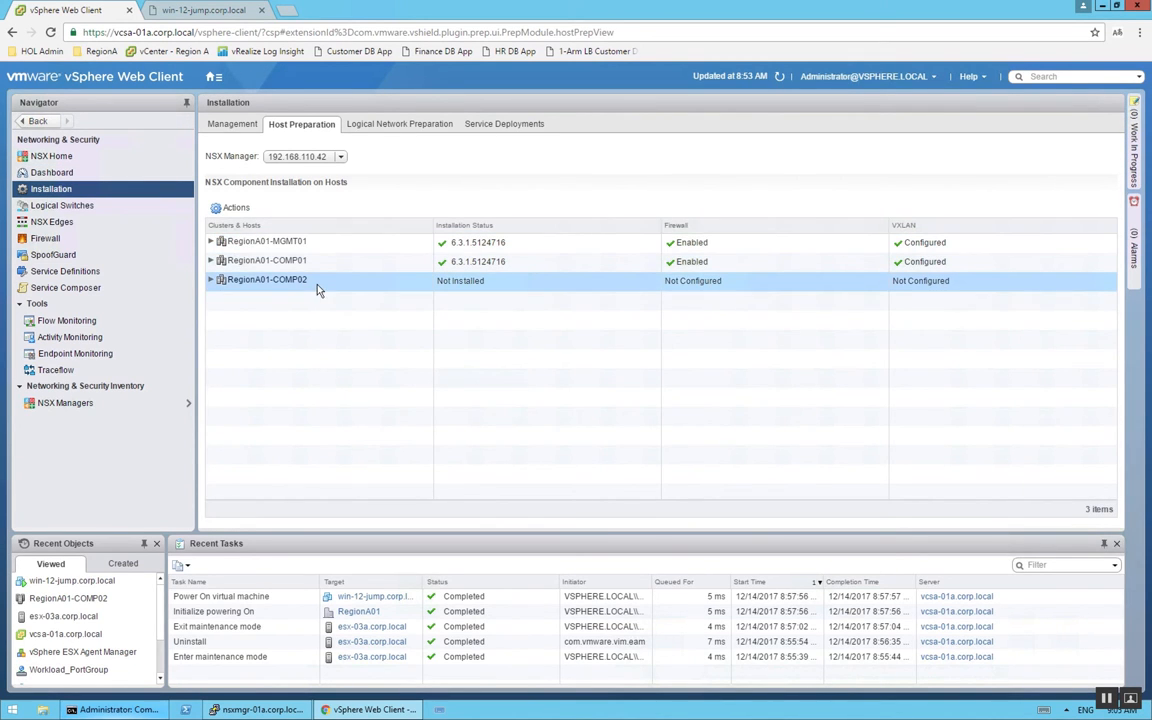
left_click(212, 281)
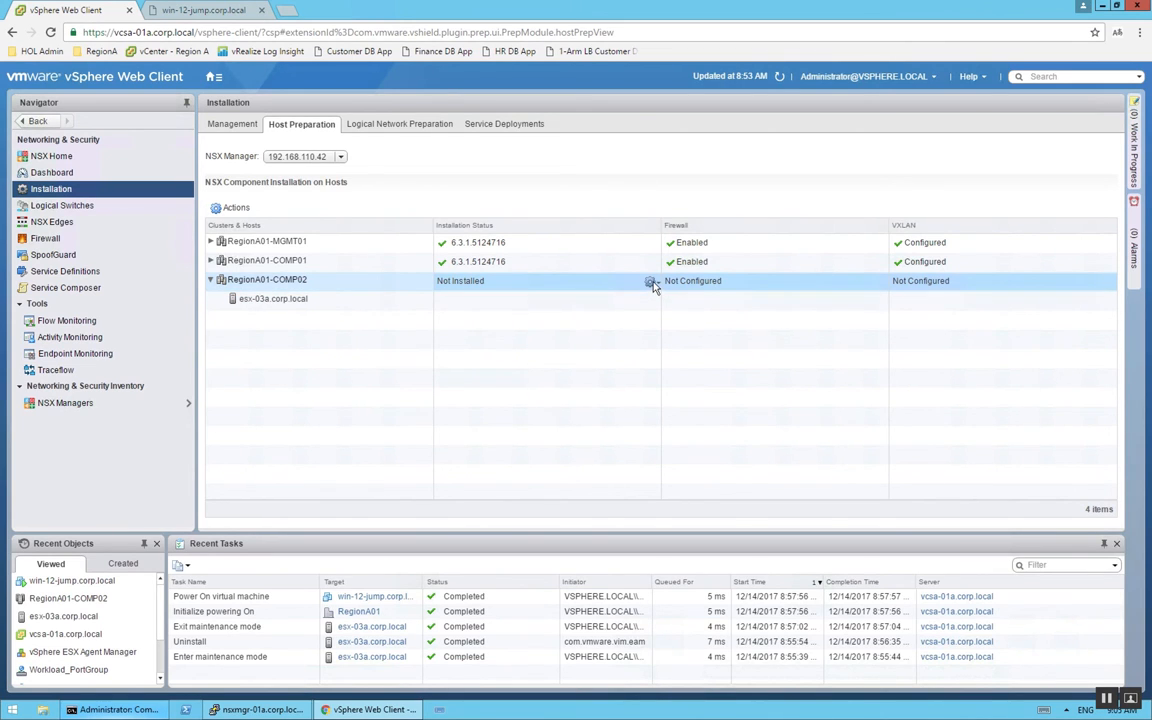
left_click(652, 284)
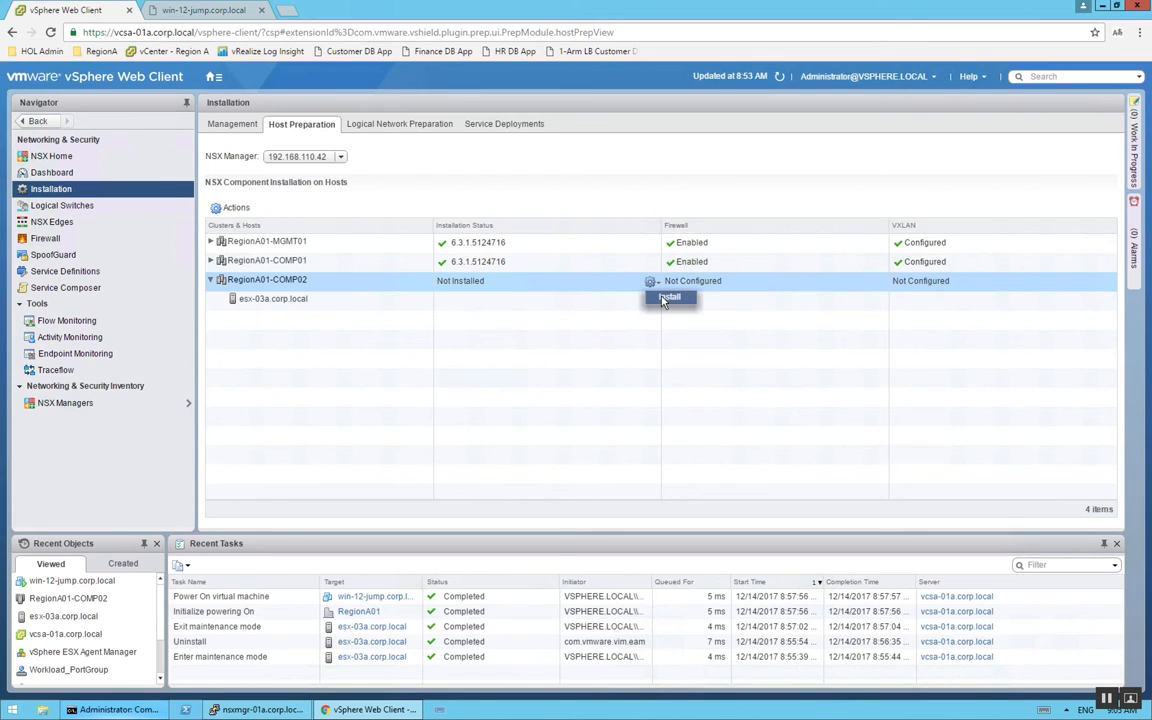
left_click(665, 298)
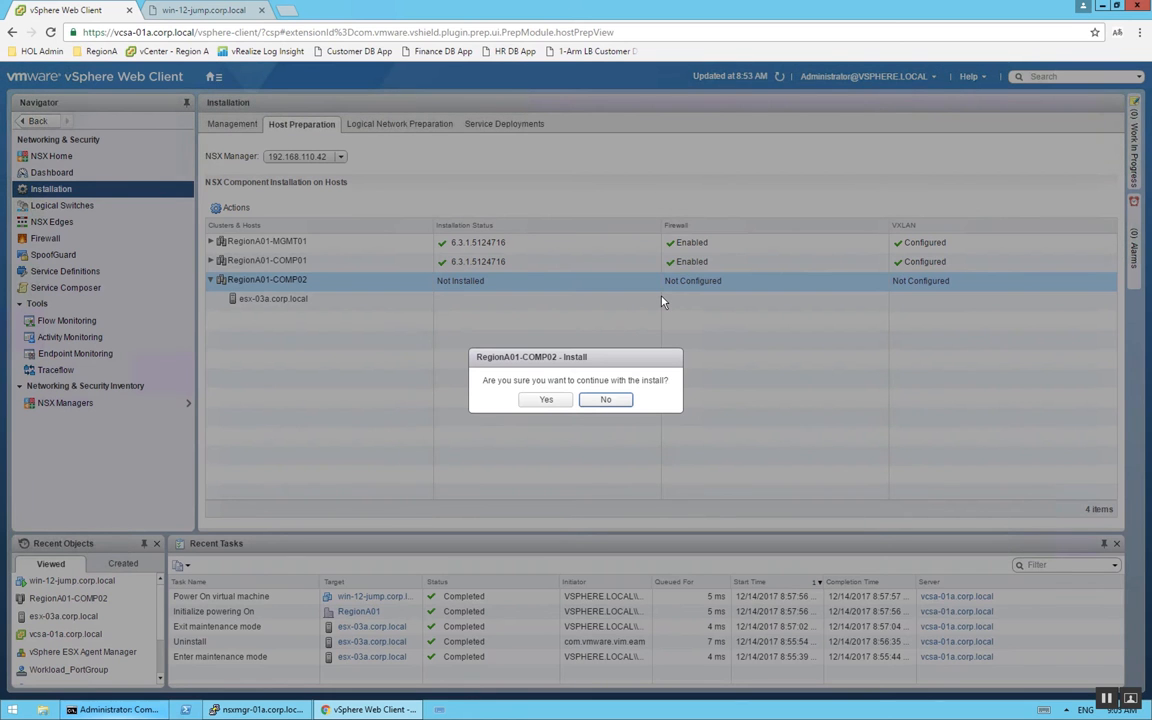
left_click(543, 400)
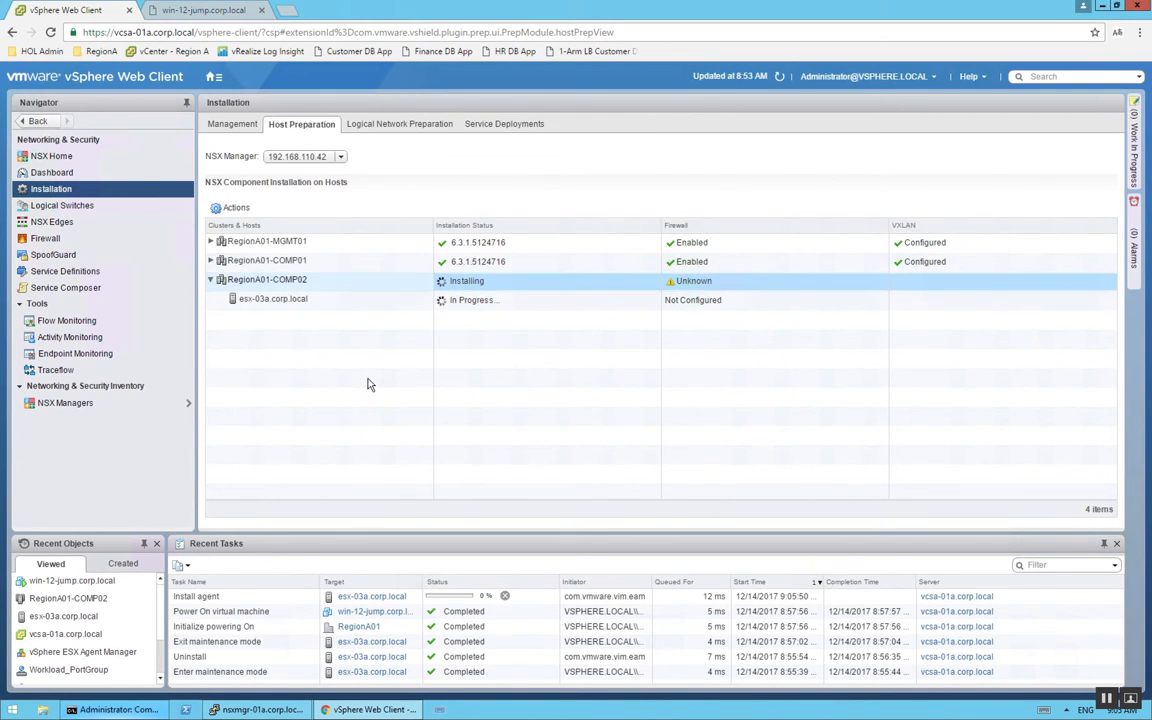
left_click(268, 303)
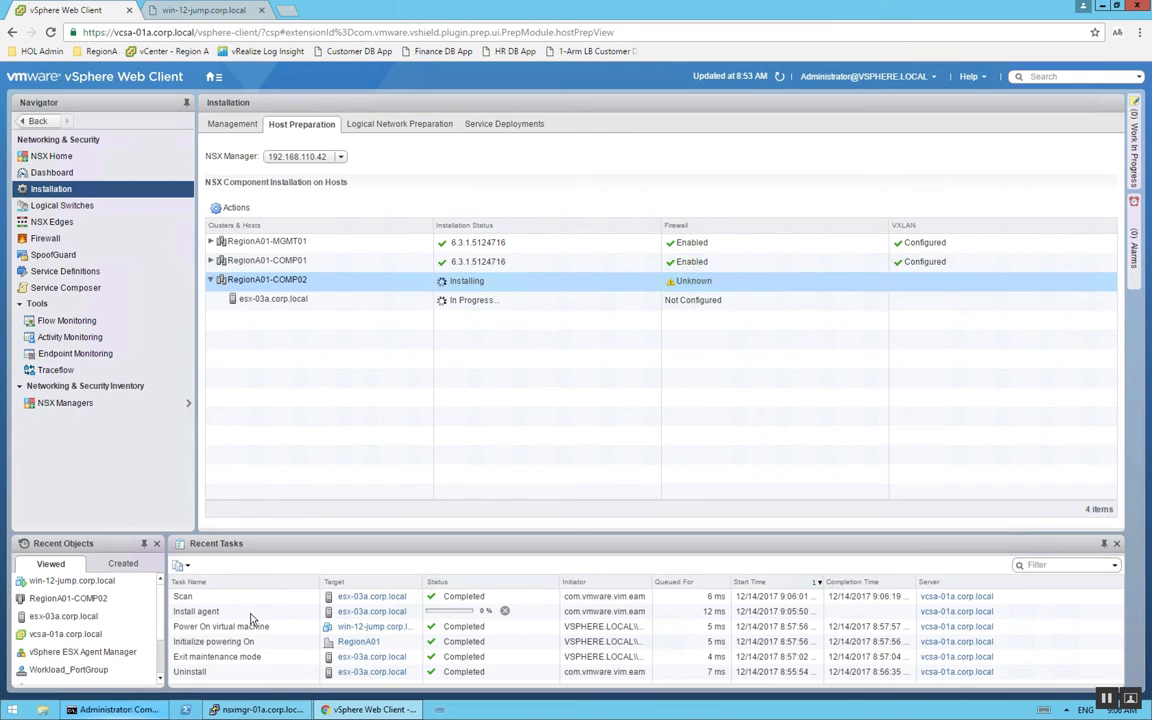
Check the file download in the win-12-jump.corp.local console and the running ping during the NSX installation
left_click(188, 12)
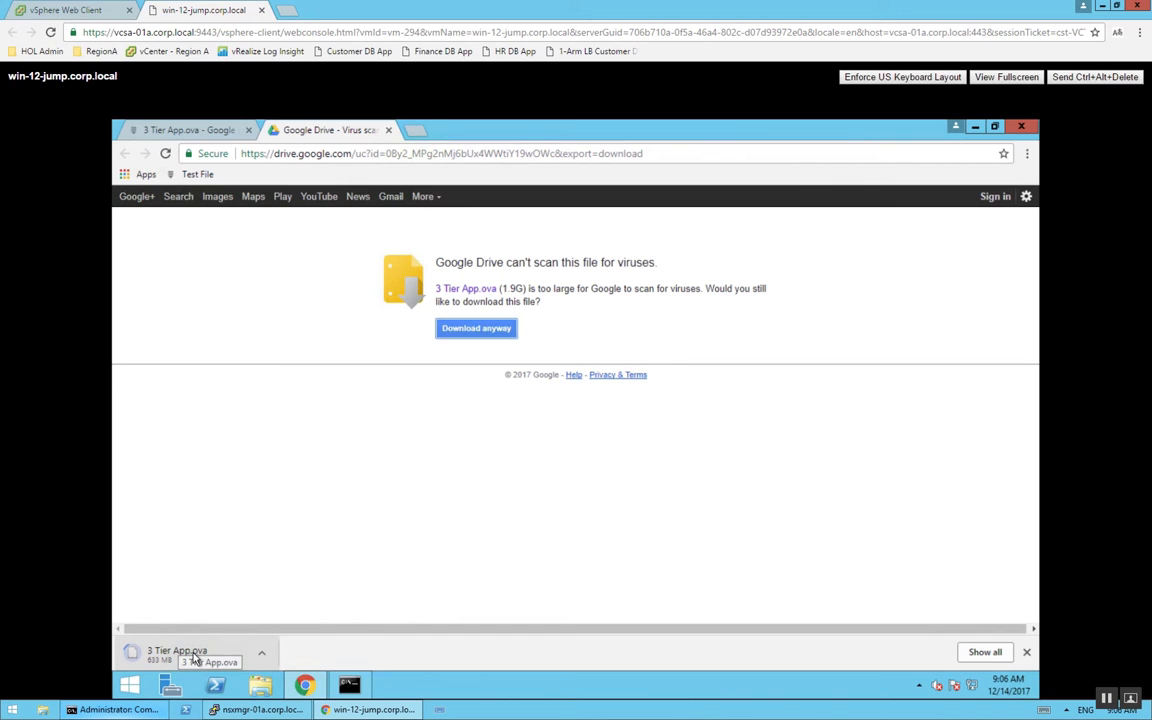
left_click(112, 710)
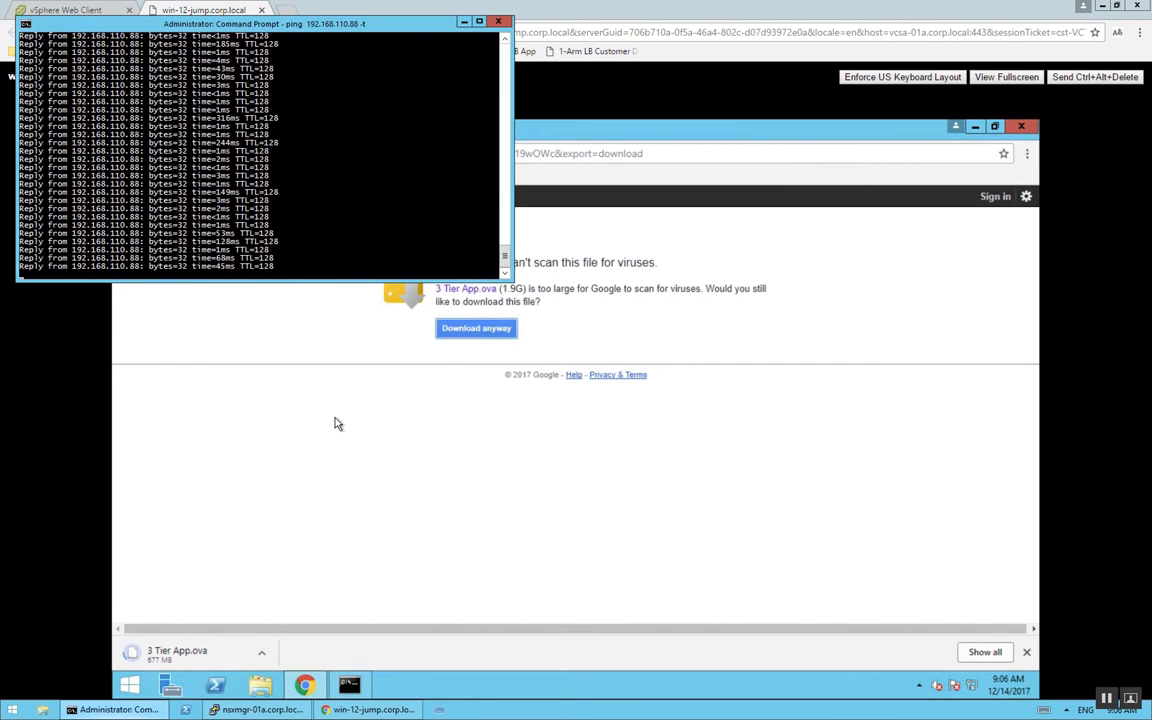
left_click(545, 18)
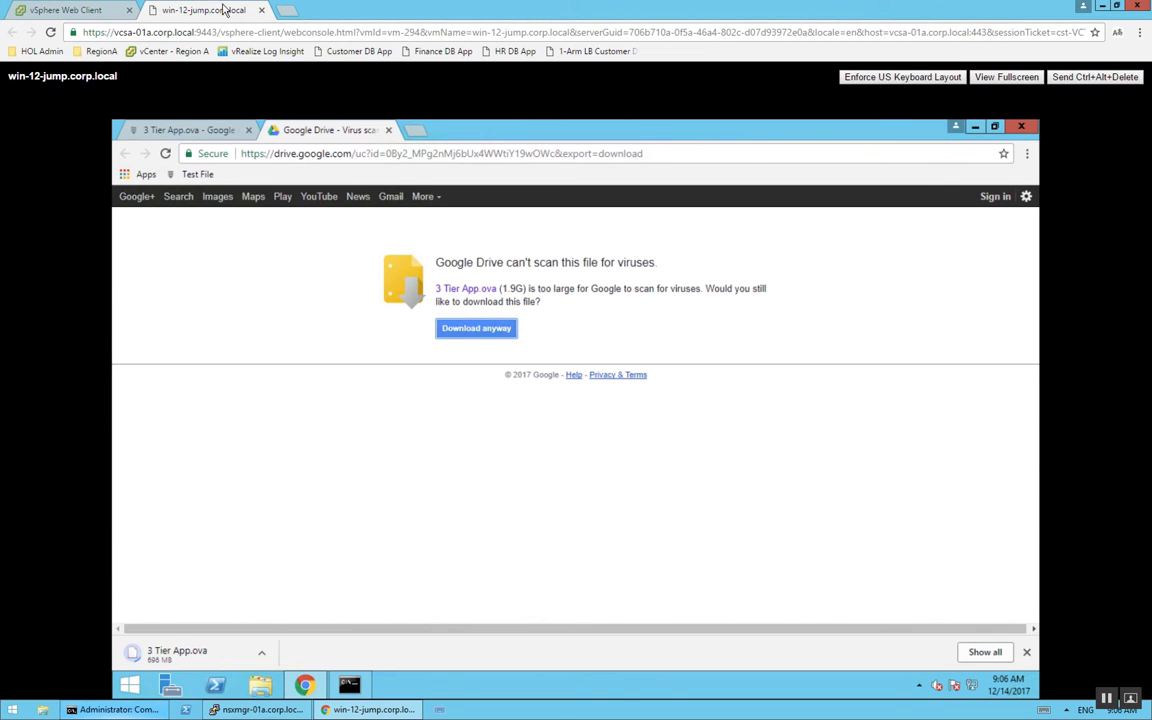
Return to NSX host preparation and refresh the installation status of RegionA01-COMP02
left_click(86, 13)
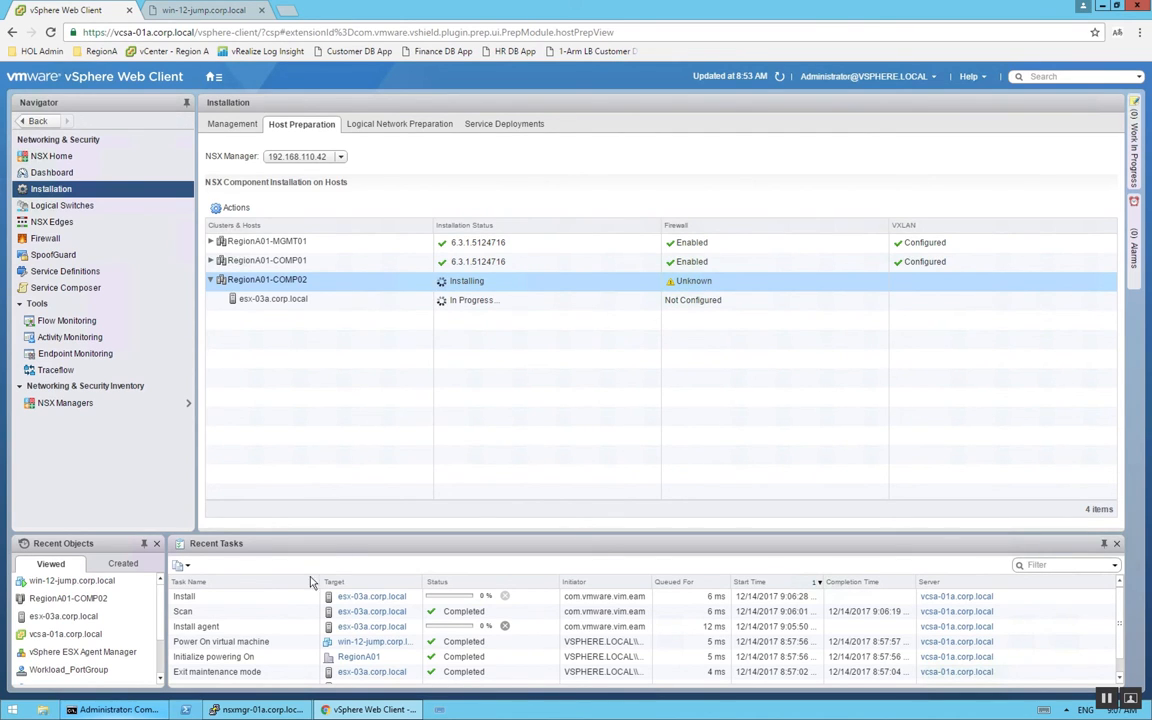
left_click(203, 626)
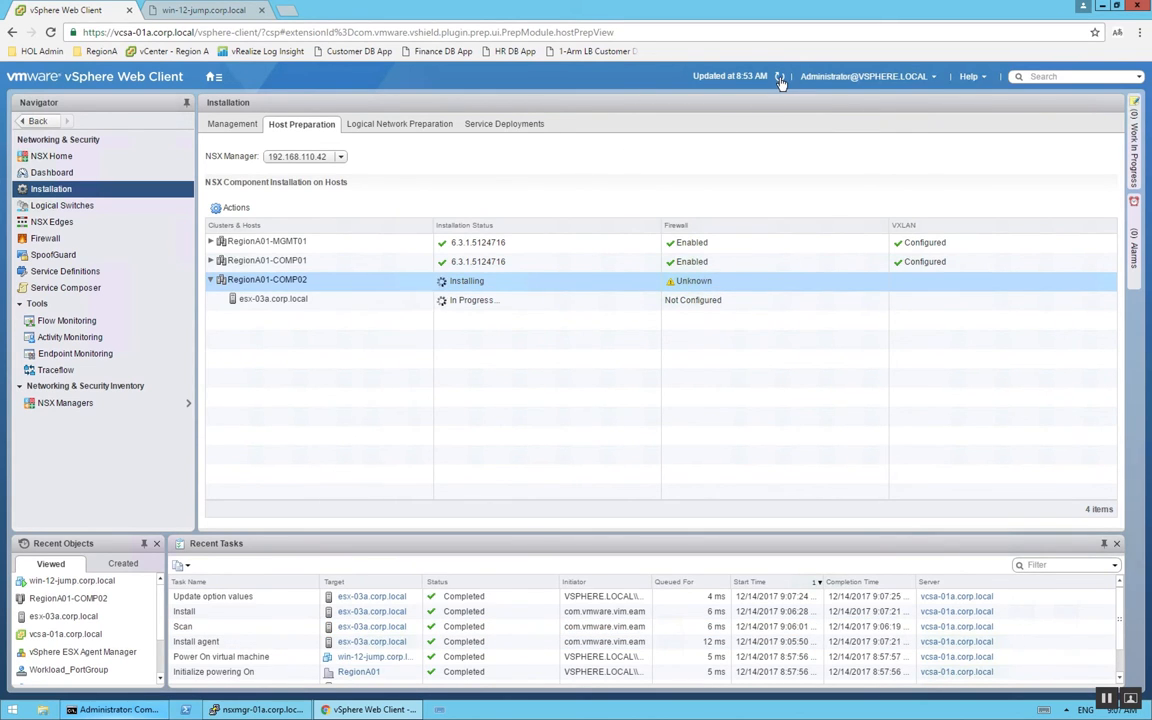
left_click(780, 80)
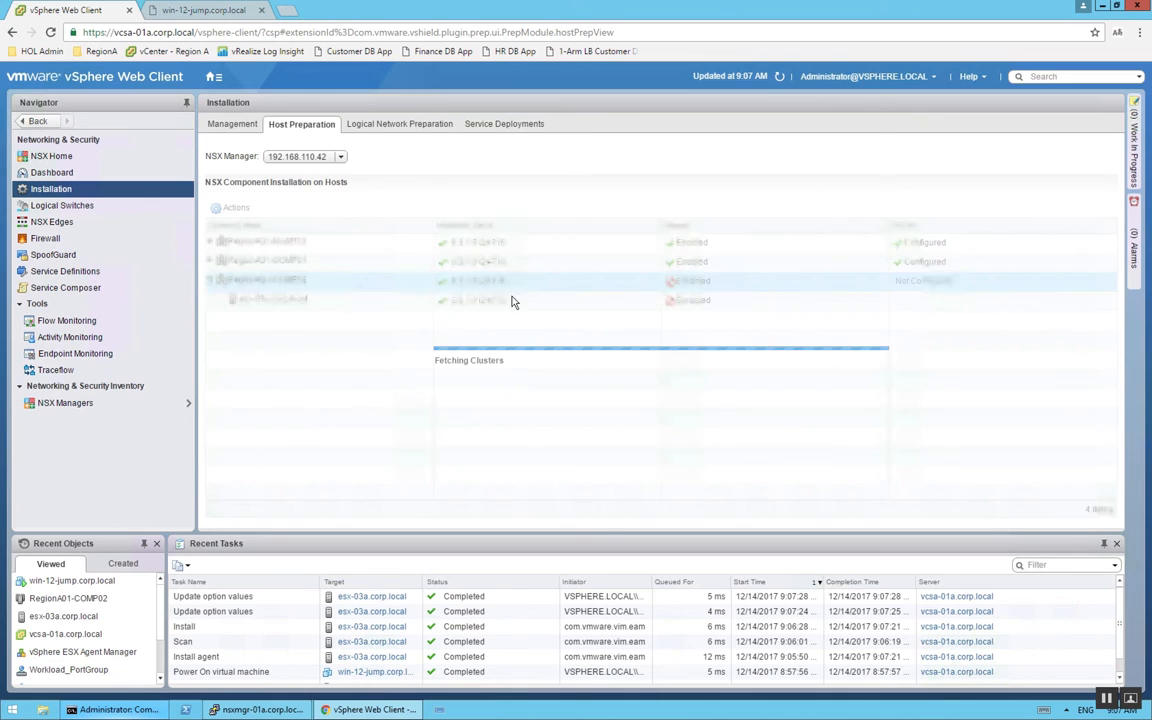
Recheck the 3 Tier App.ova download, then stop the continuous ping and review its reply history
left_click(195, 12)
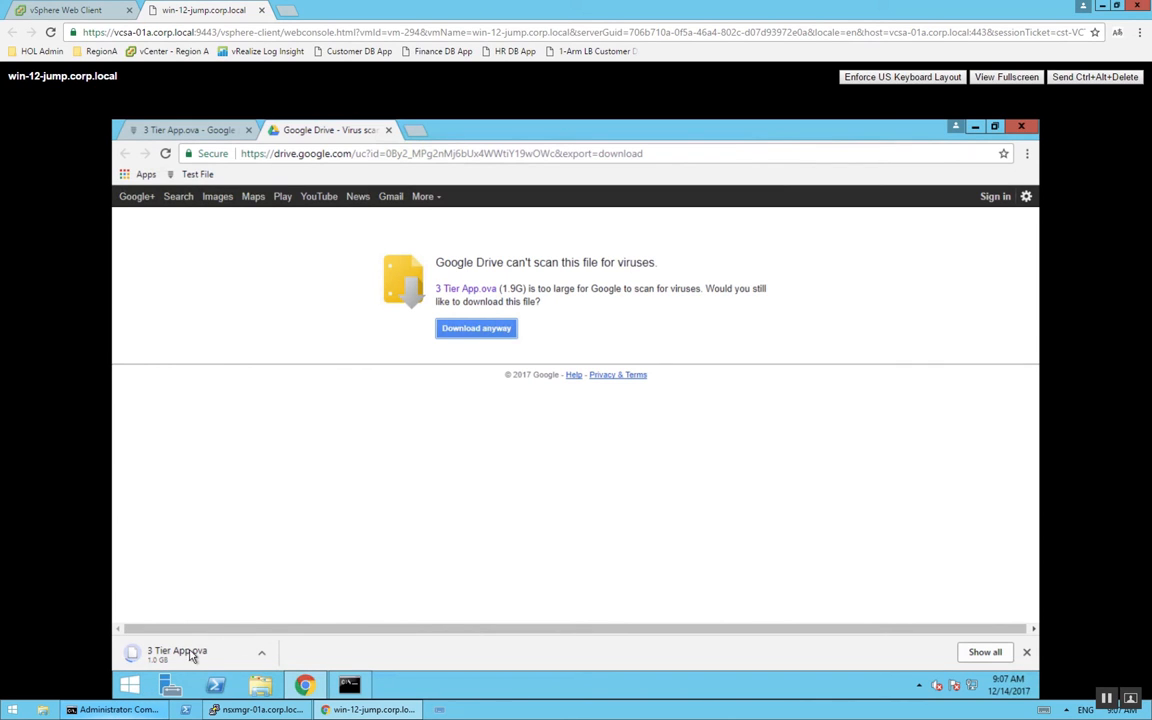
left_click(113, 710)
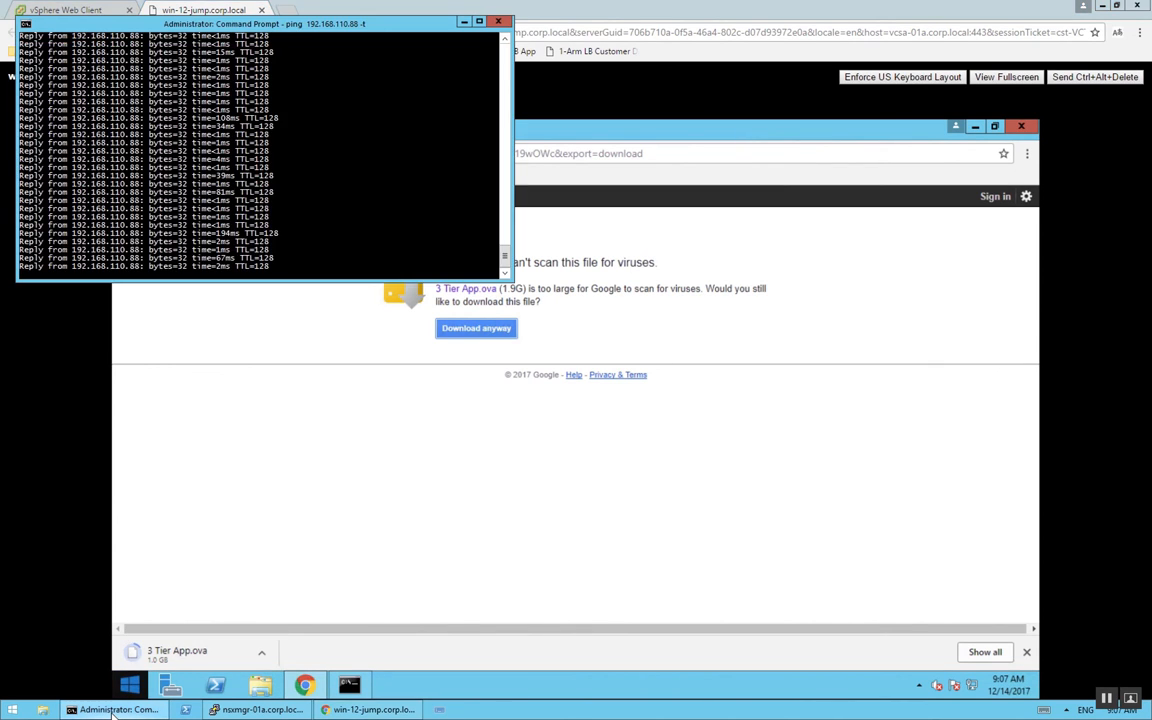
key("ctrl+c")
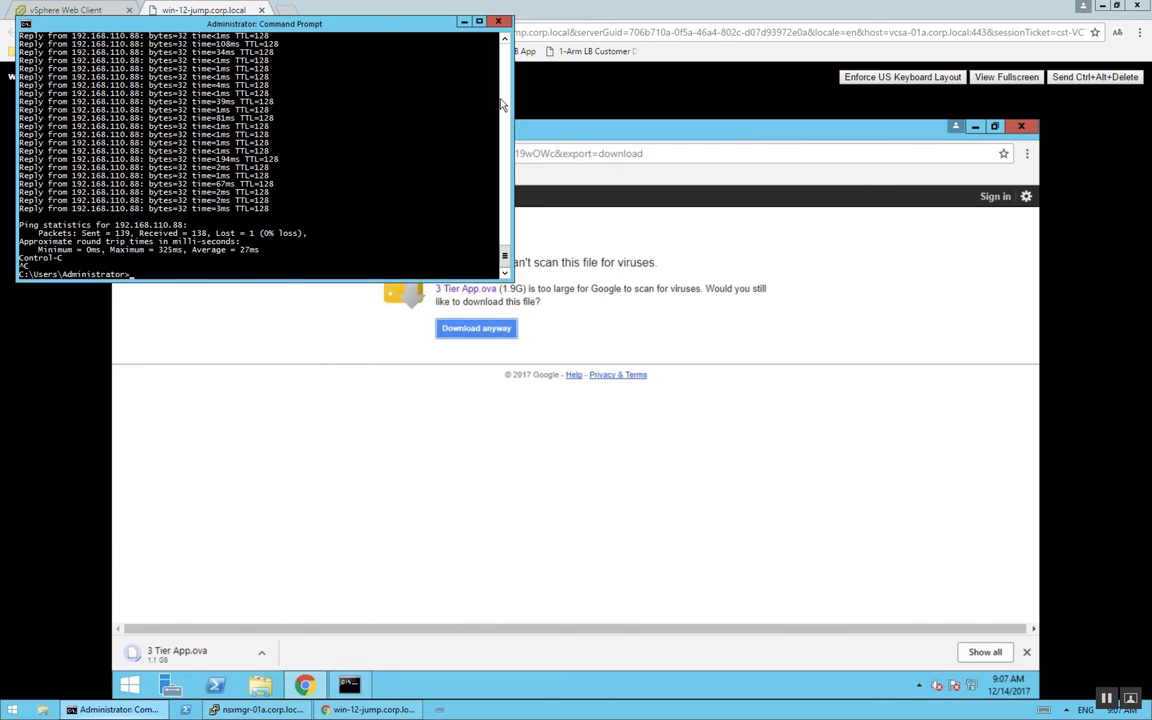
scroll(503, 101, "up", 10)
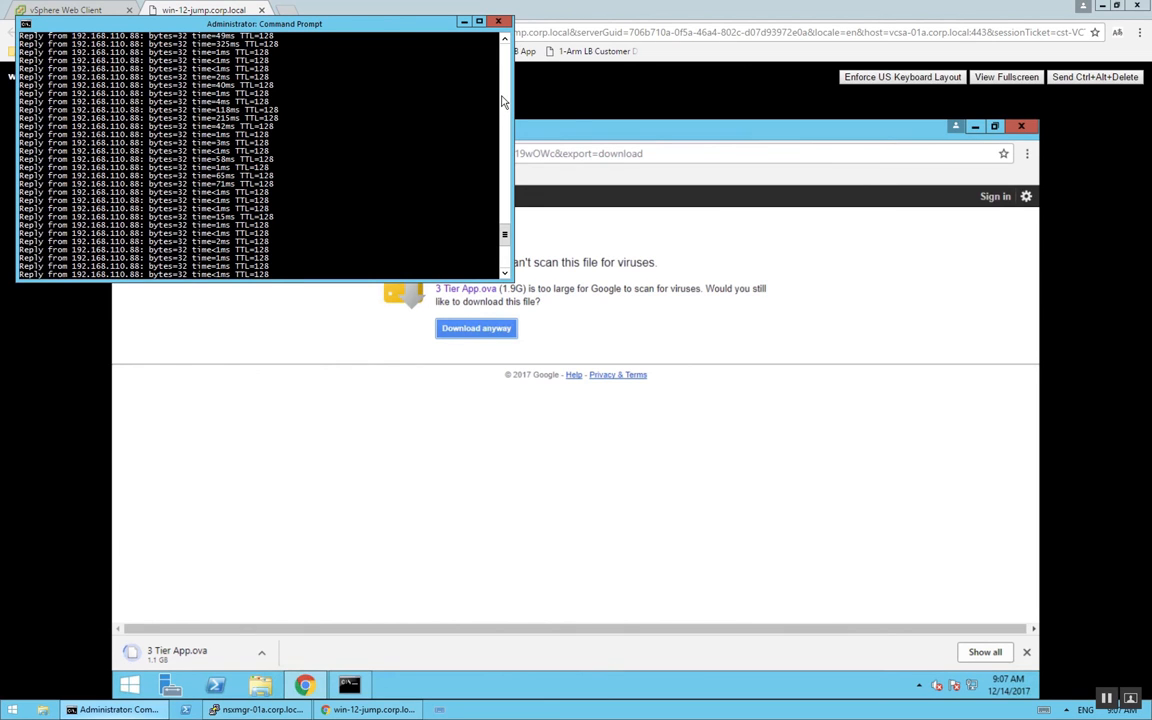
scroll(503, 101, "up", 5)
scroll(503, 101, "up", 5)
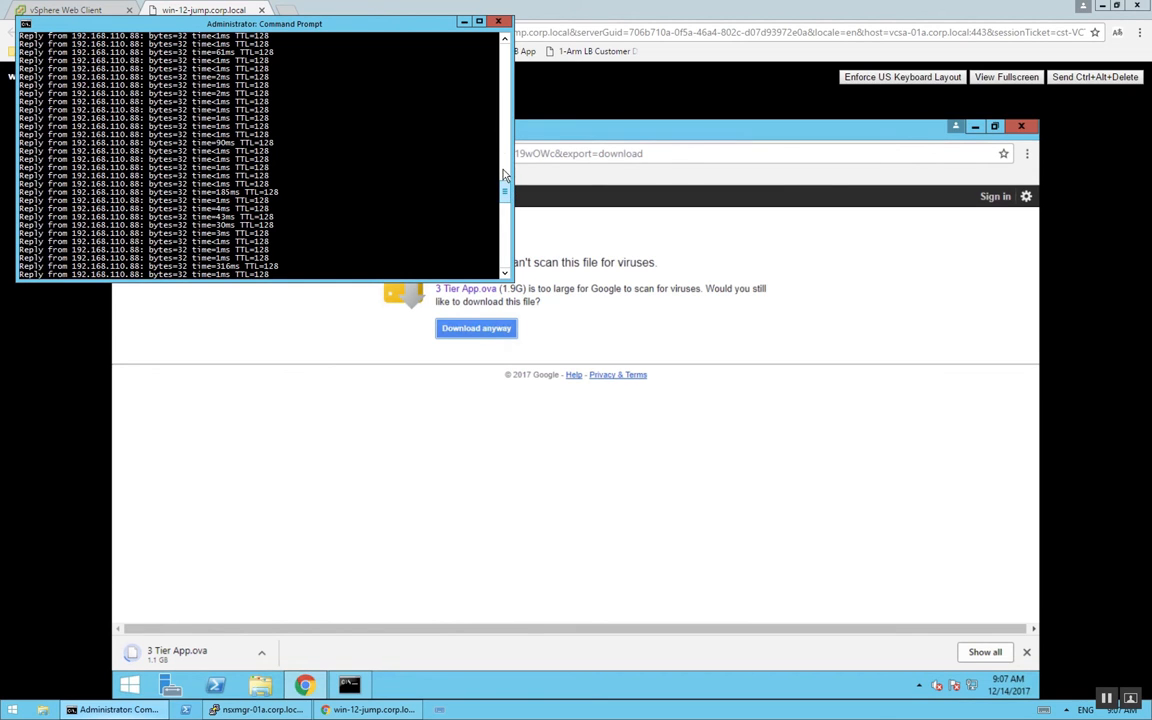
left_click(504, 168)
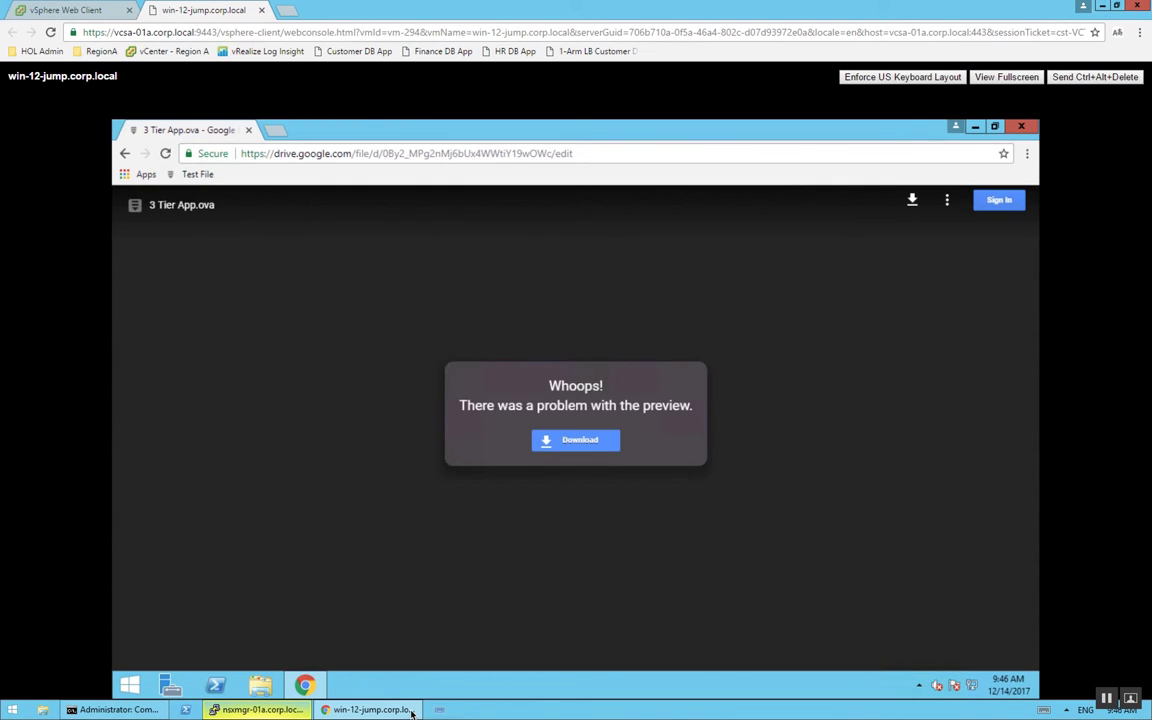
Examine the NSX distributed firewall rules in the vSphere Web Client, focusing on the Windows 2012 Test Rule
left_click(411, 711)
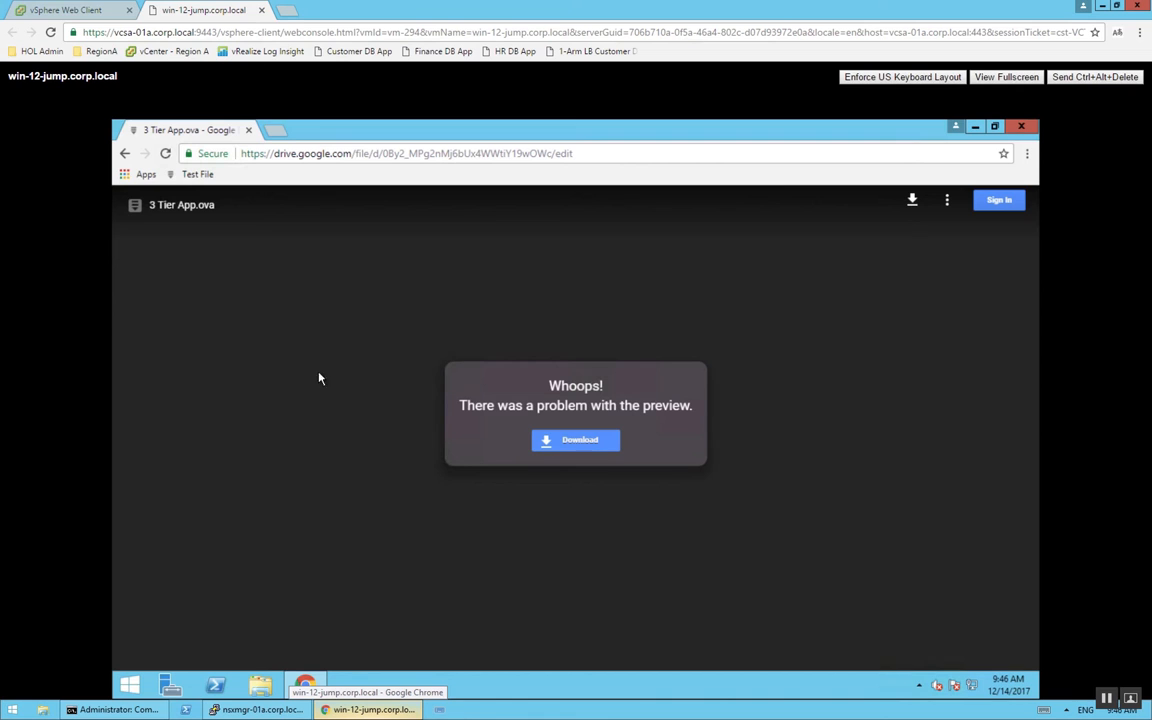
left_click(70, 13)
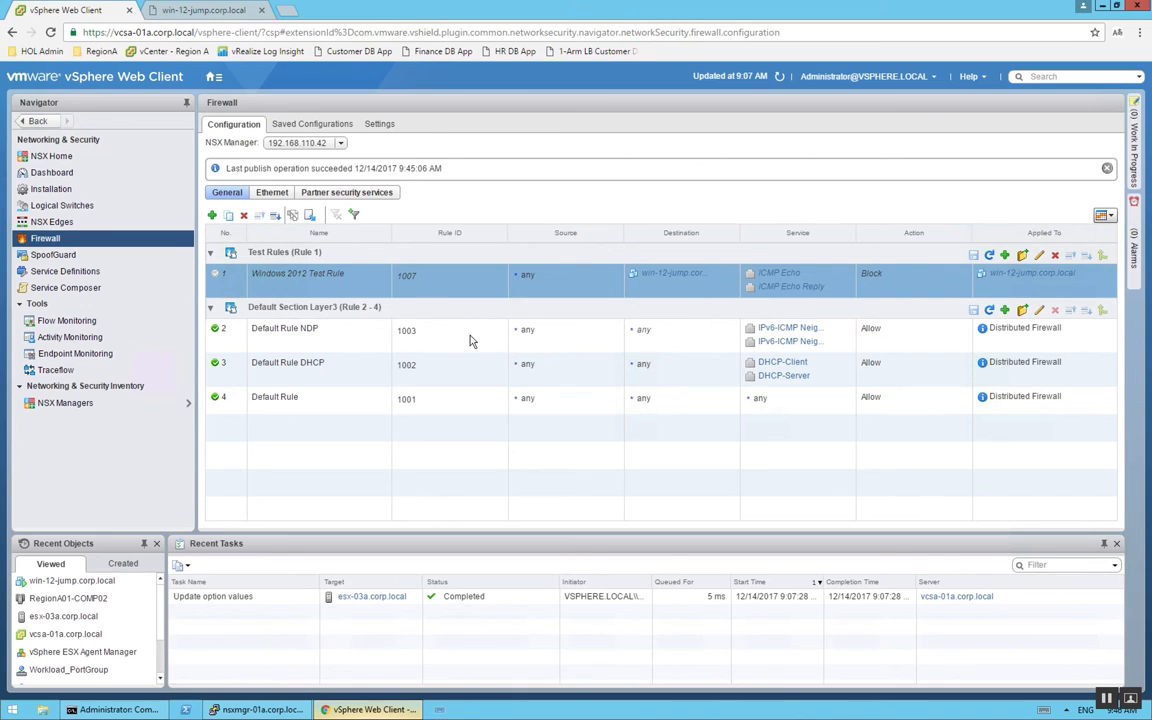
left_click(445, 343)
left_click(456, 376)
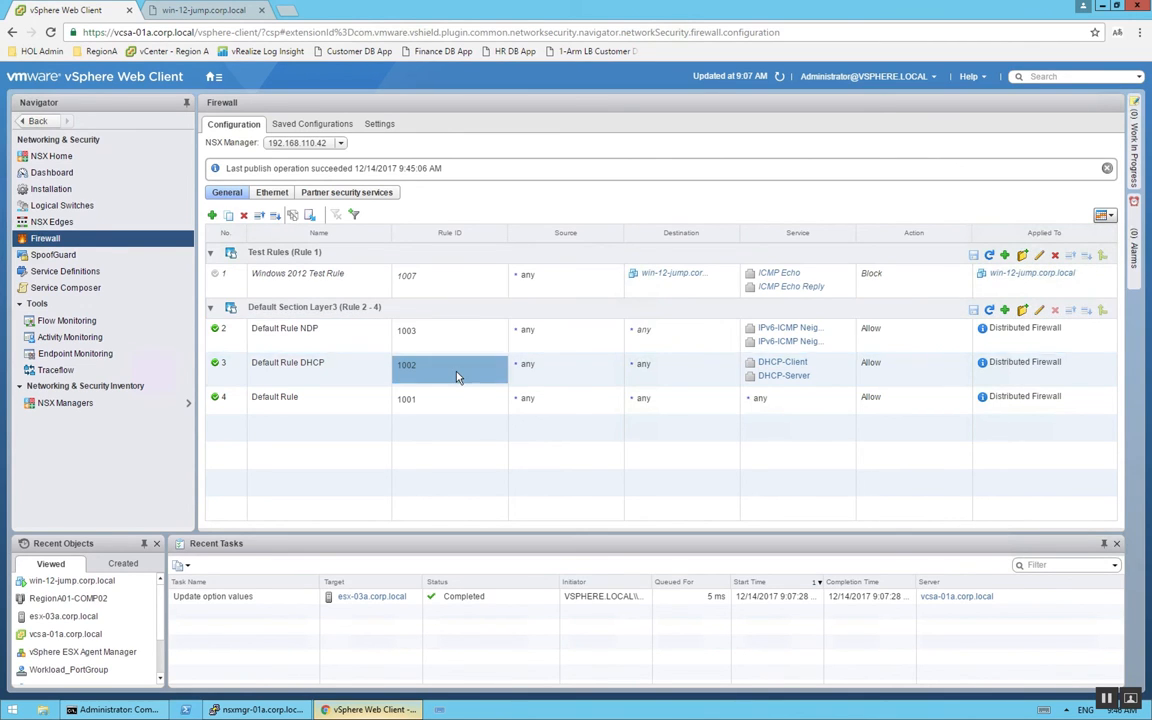
left_click(606, 334)
left_click(575, 378)
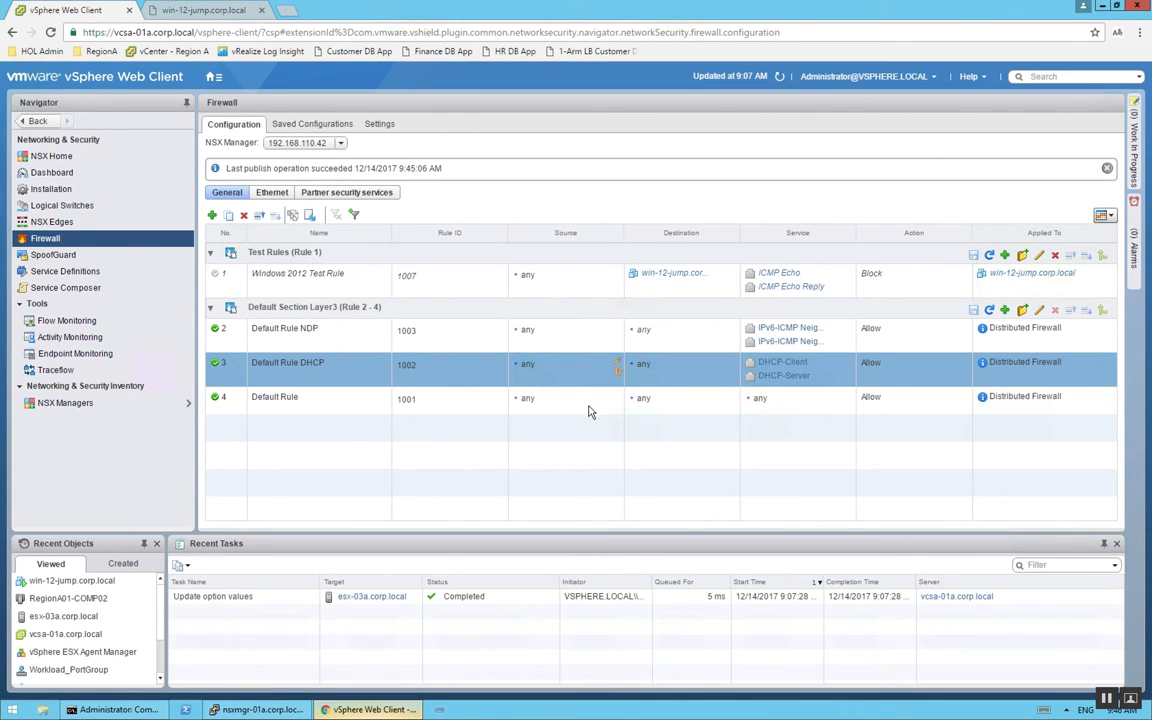
left_click(352, 288)
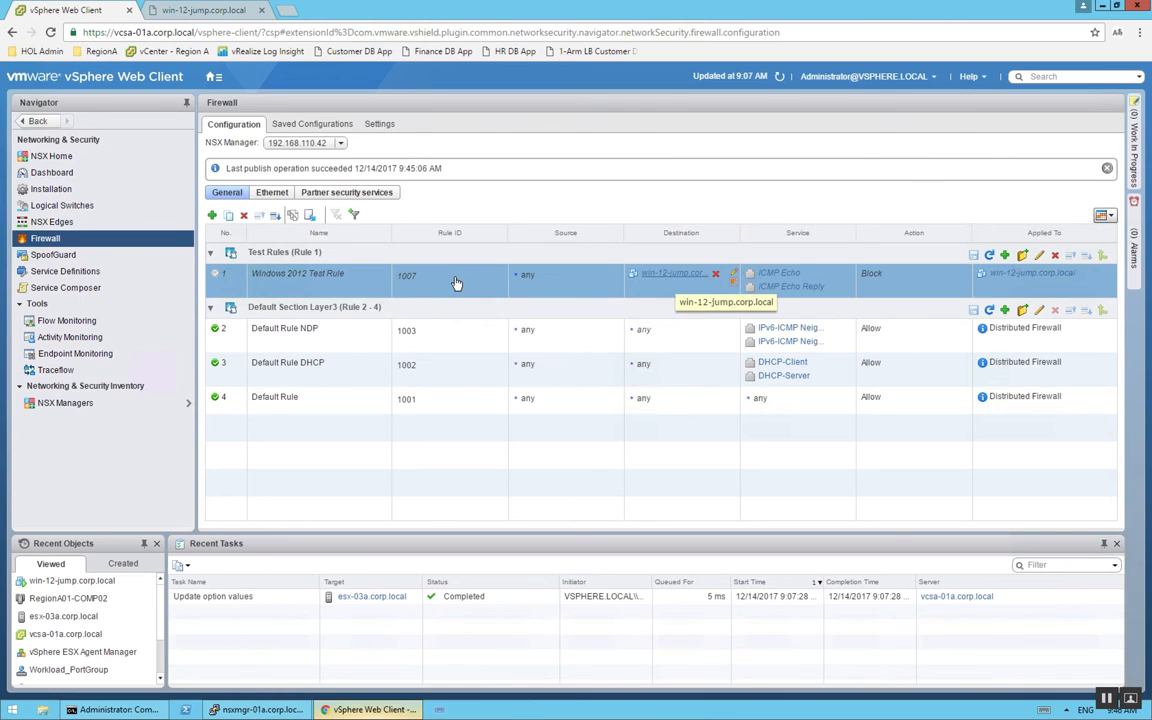
Switch to the Command Prompt and restart the continuous ping to 192.168.110.88
left_click(117, 710)
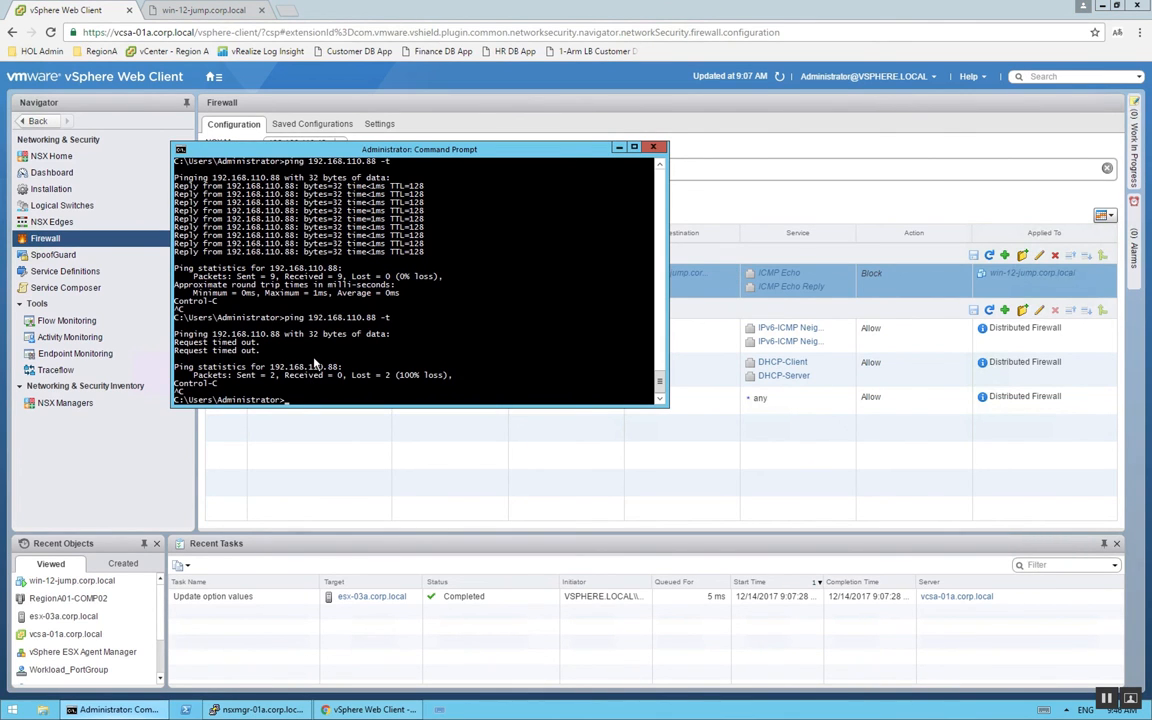
key("Up")
key("Return")
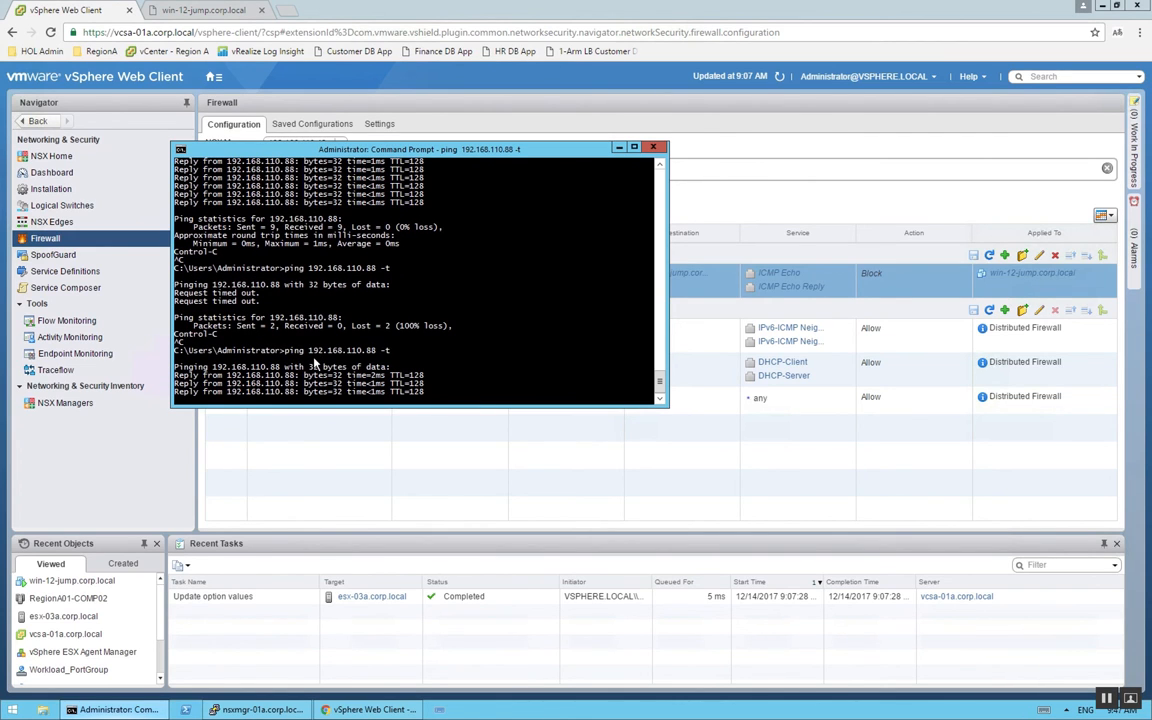
Enable and publish the Windows 2012 Test Rule in the vSphere Web Client, and check the running ping in the Command Prompt
left_click(379, 463)
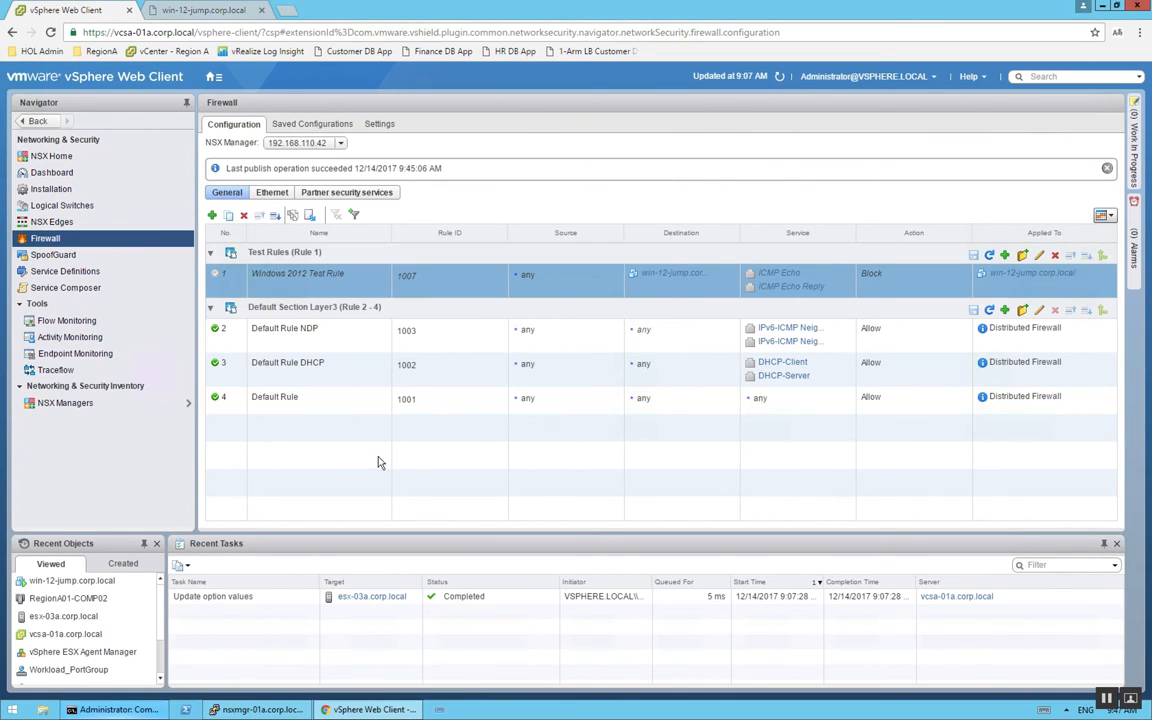
left_click(216, 277)
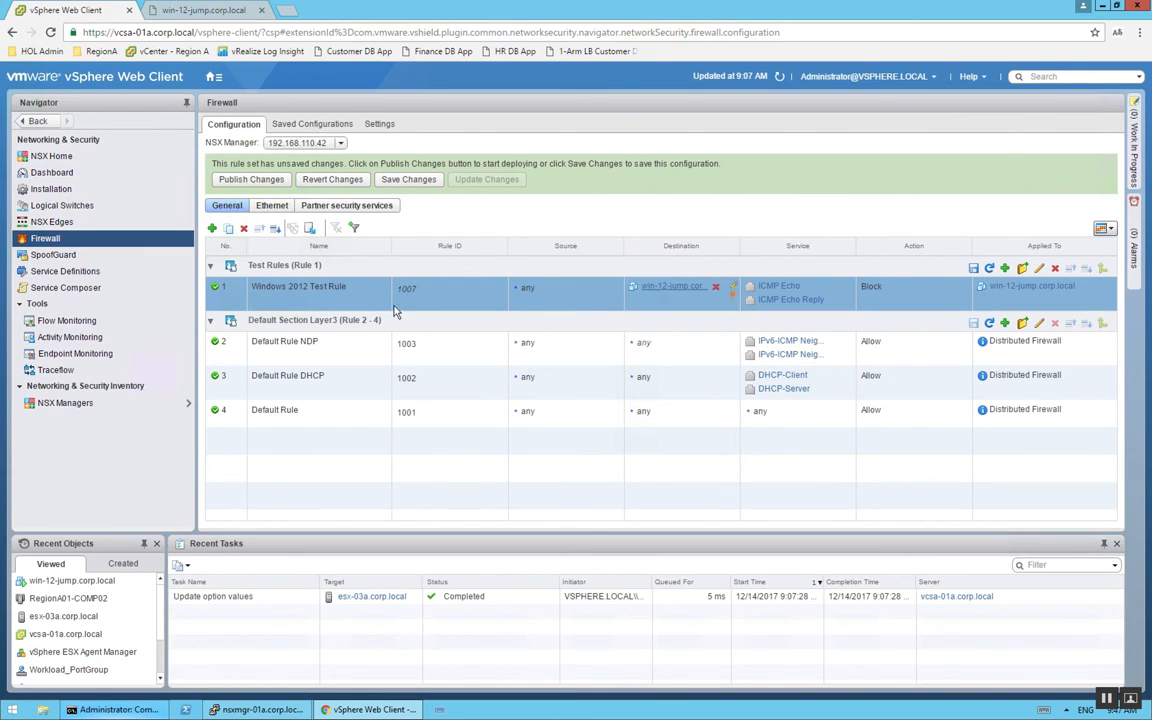
left_click(252, 181)
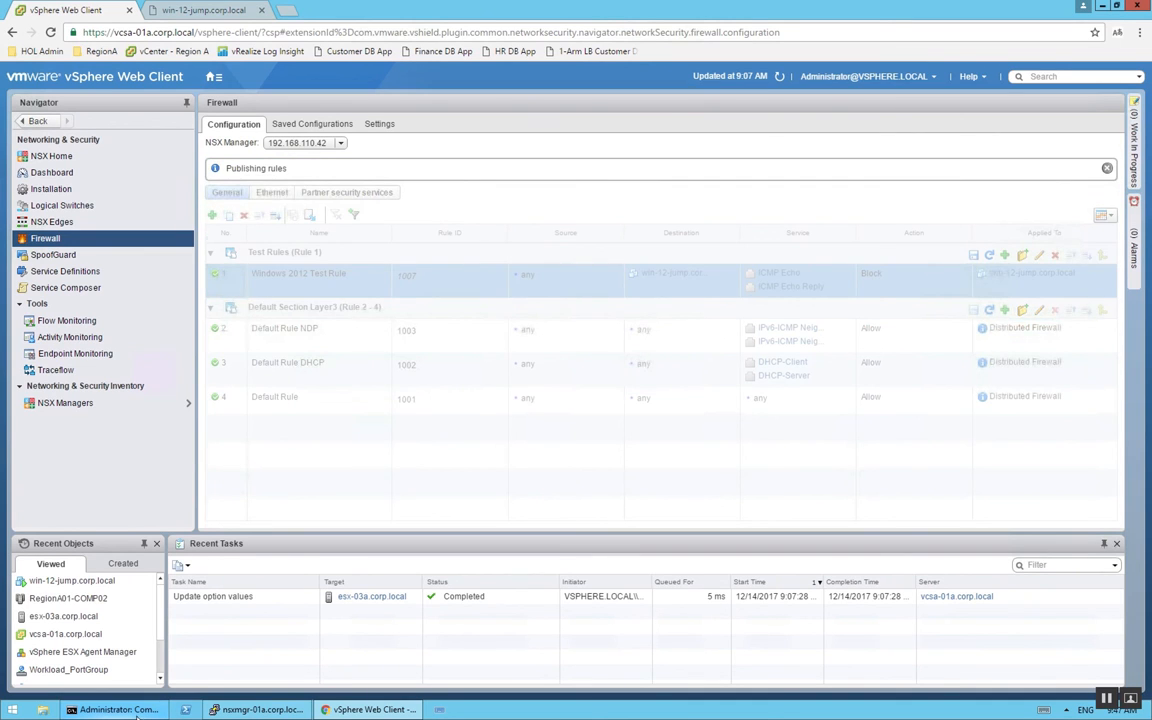
left_click(143, 711)
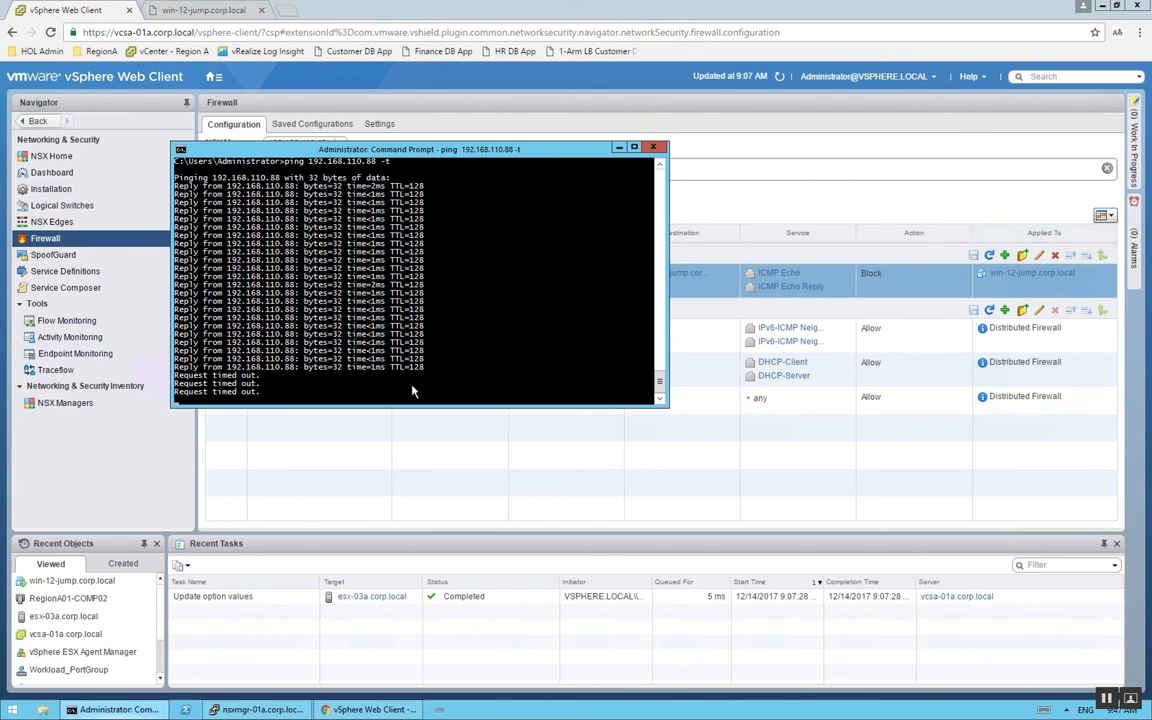
Switch to the nsxmgr-01a.corp.local PuTTY session and list all clusters with show cluster all
left_click(254, 709)
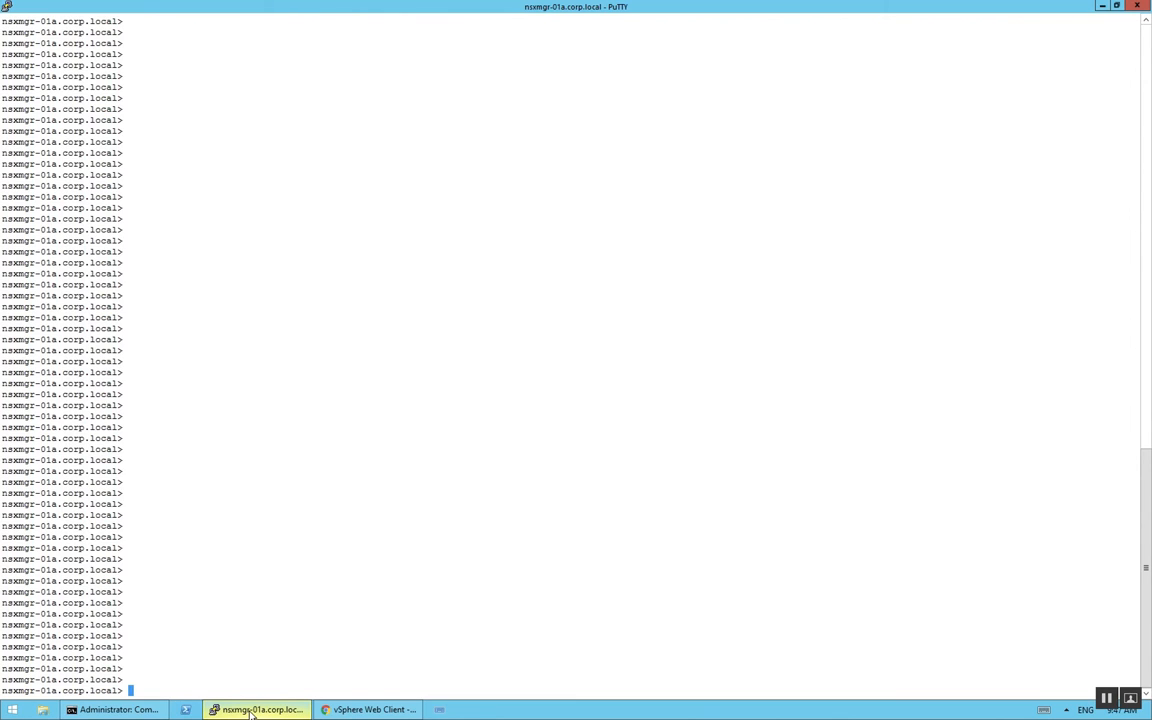
type("show cluster all")
key("Return")
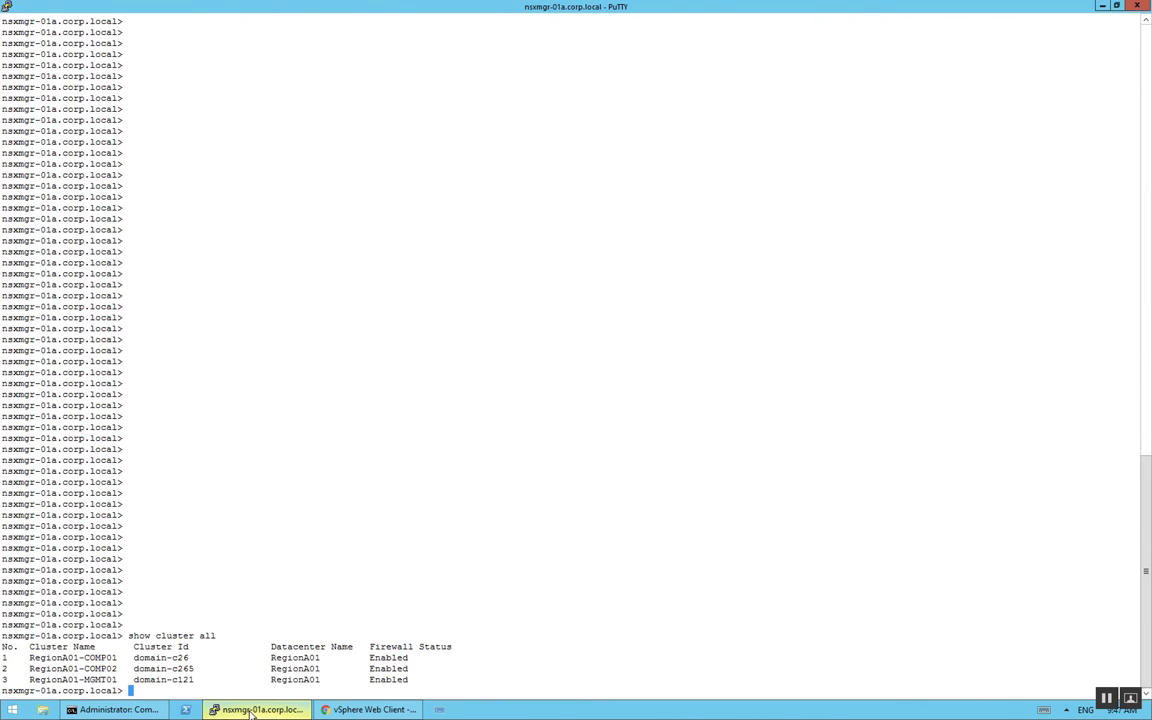
List the hosts of cluster RegionA01-COMP02 with show cluster domain-c265
type("show")
type("cluster domain")
type("0c")
key("BackSpace")
key("BackSpace")
type("-c265")
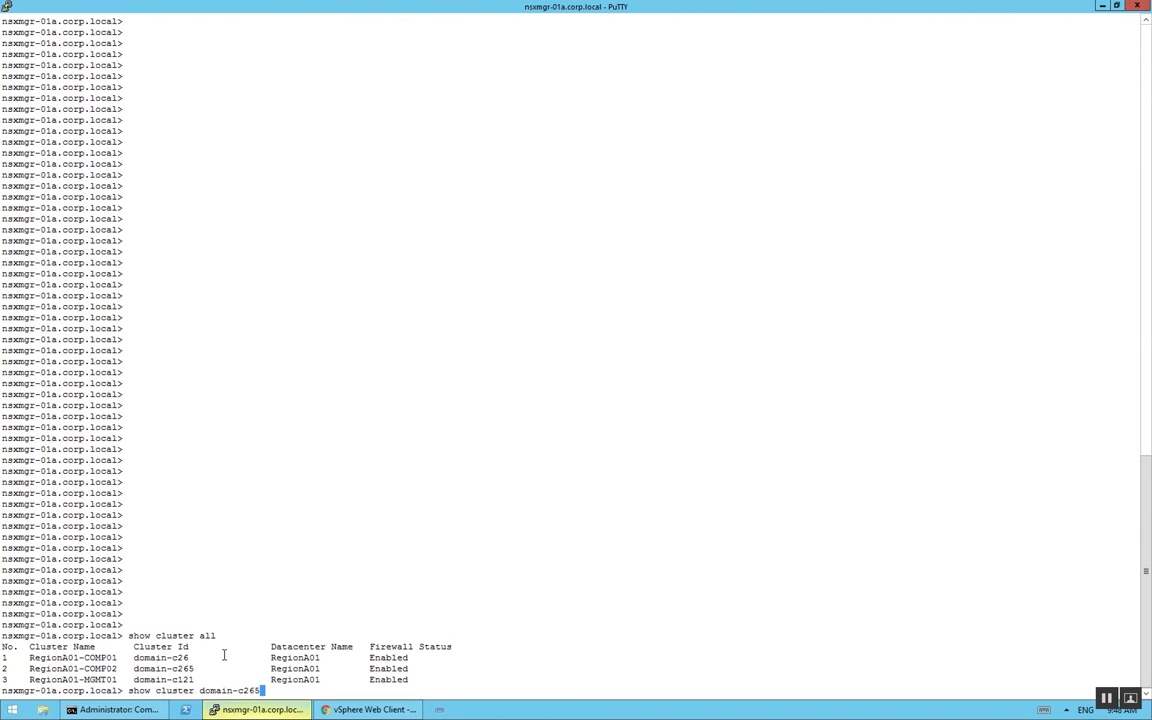
key("Return")
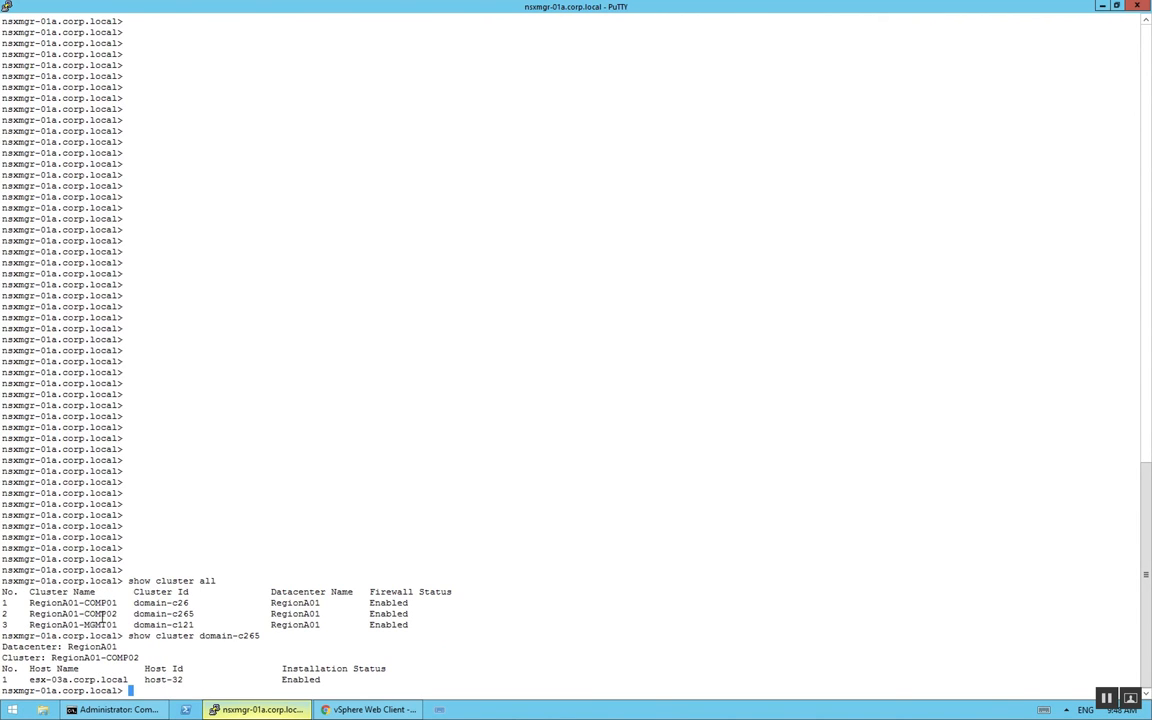
Display the distributed firewall filter summary of esx-03a.corp.local with show dfw host host-32 summarize-dvfilter
left_click_drag(84, 614, 119, 614)
left_click(214, 641)
type("show dfw host host-32 su")
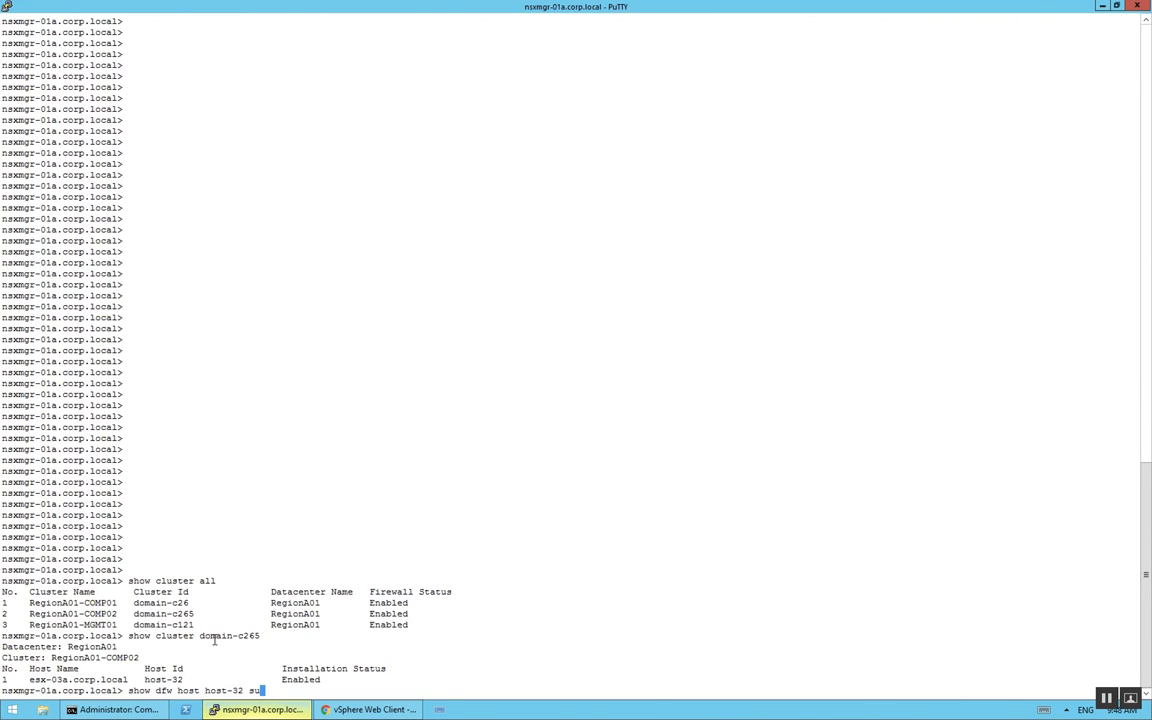
key("Tab")
key("Return")
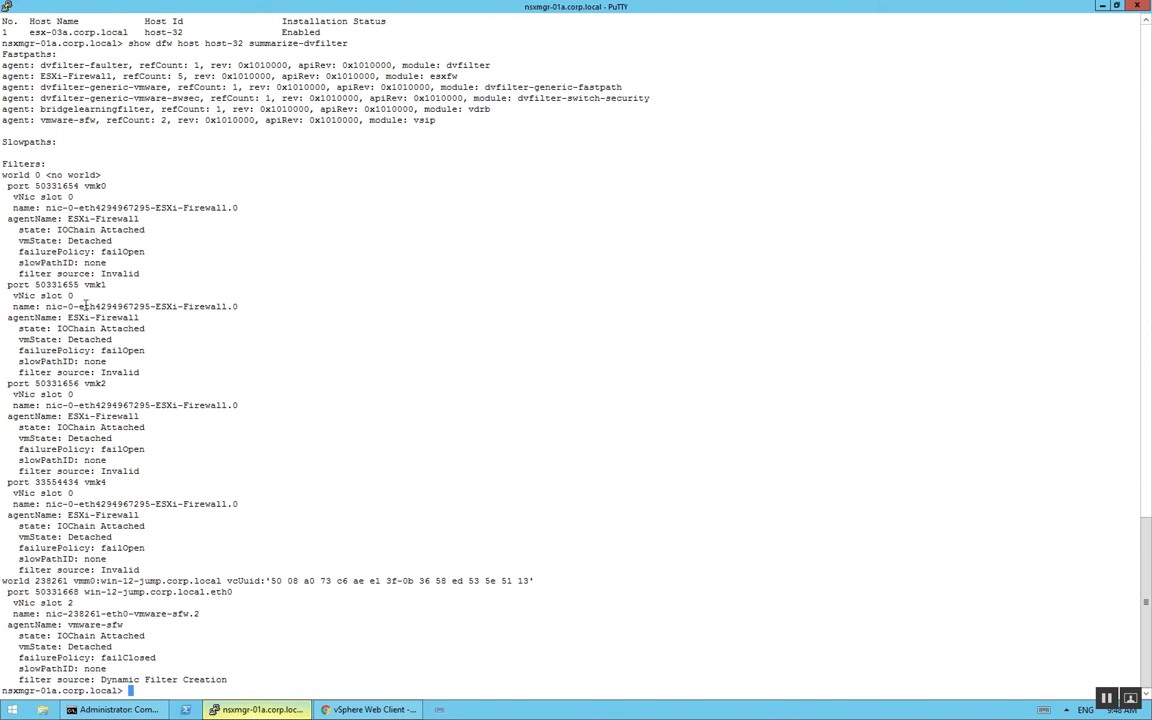
Locate win-12-jump.corp.local in the filter summary and display the available options for show dfw host host-32
left_click_drag(100, 580, 223, 580)
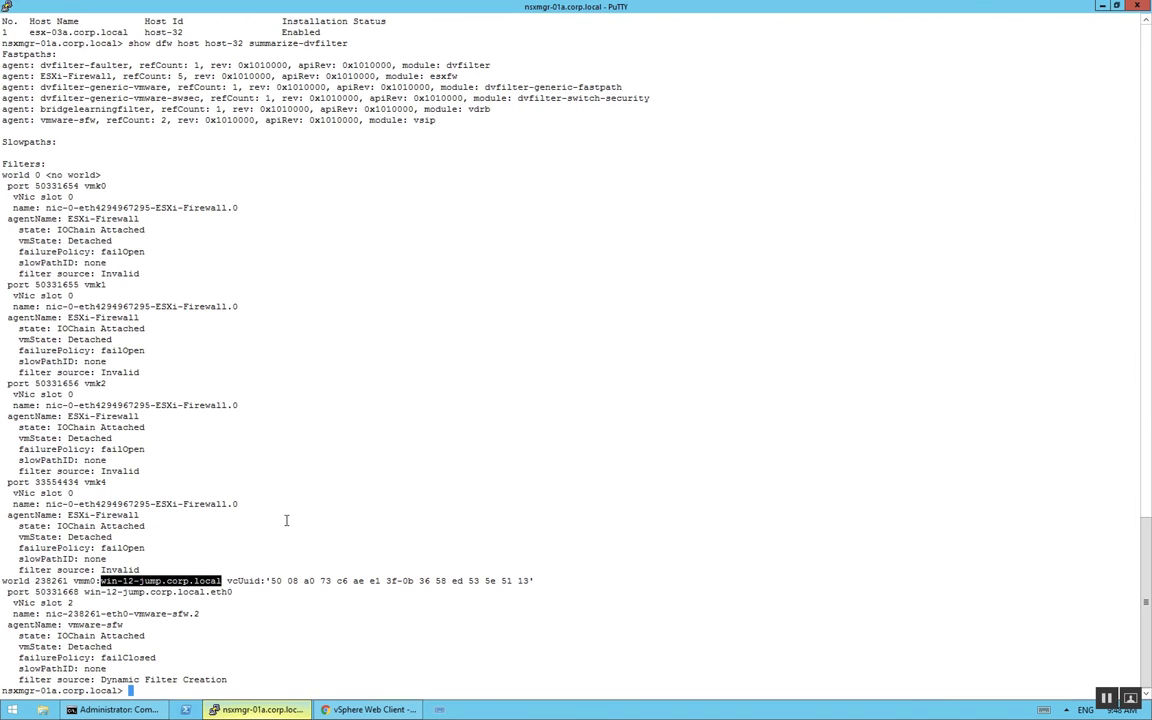
type("show")
key("Up")
key("BackSpace")
key("BackSpace")
key("BackSpace")
key("BackSpace")
key("BackSpace")
key("BackSpace")
key("BackSpace")
key("BackSpace")
key("BackSpace")
key("BackSpace")
key("BackSpace")
key("BackSpace")
key("BackSpace")
key("BackSpace")
key("BackSpace")
key("BackSpace")
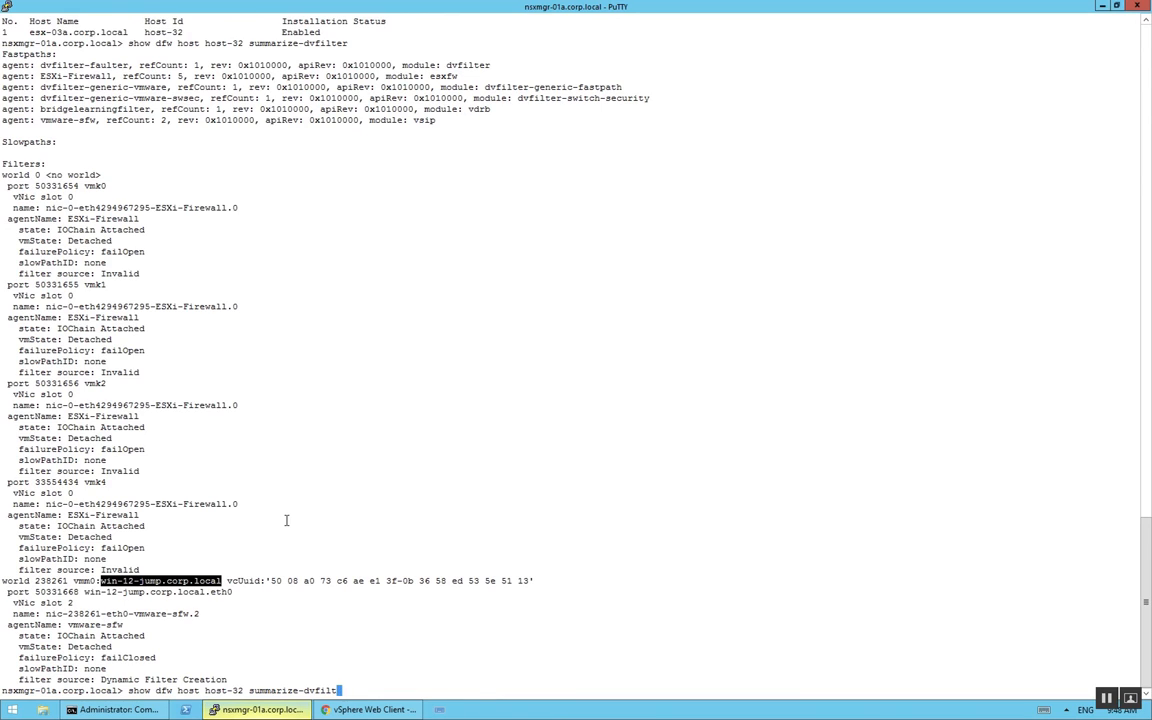
key("BackSpace")
key("BackSpace")
key("BackSpace")
key("question")
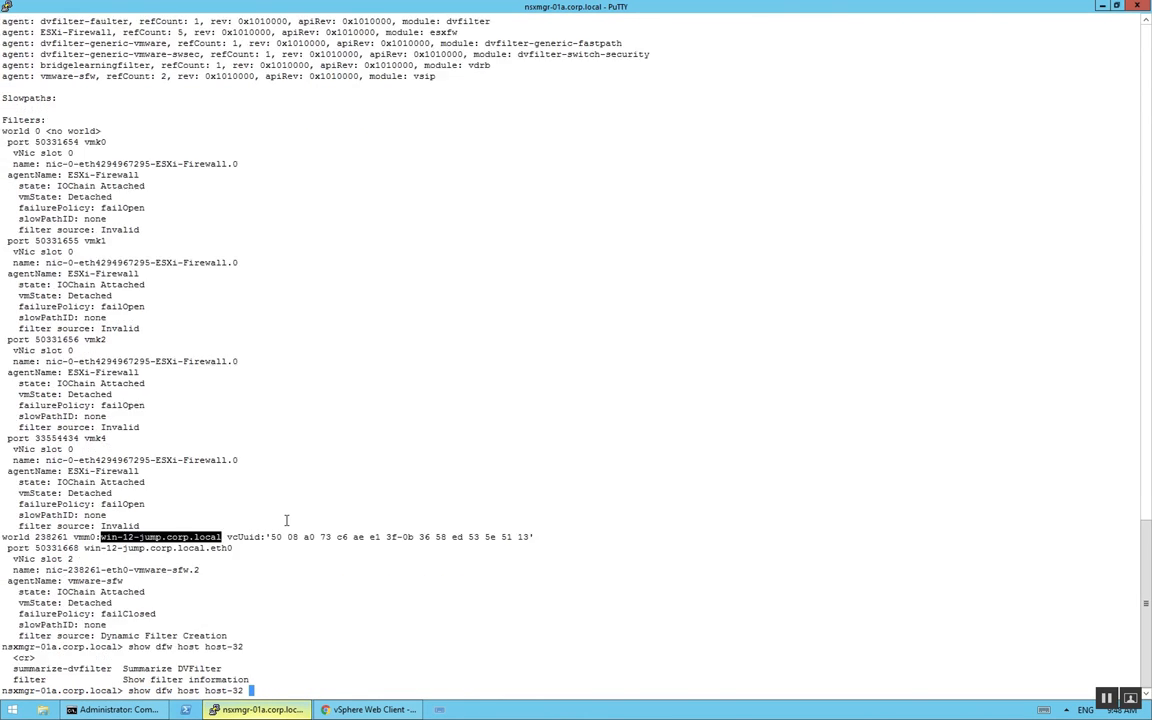
Display the VM's applied firewall rules with show dfw host host-32 filter nic-238261-eth0-vmware-sfw.2 rules
type("filter")
left_click_drag(46, 570, 199, 571)
right_click(199, 570)
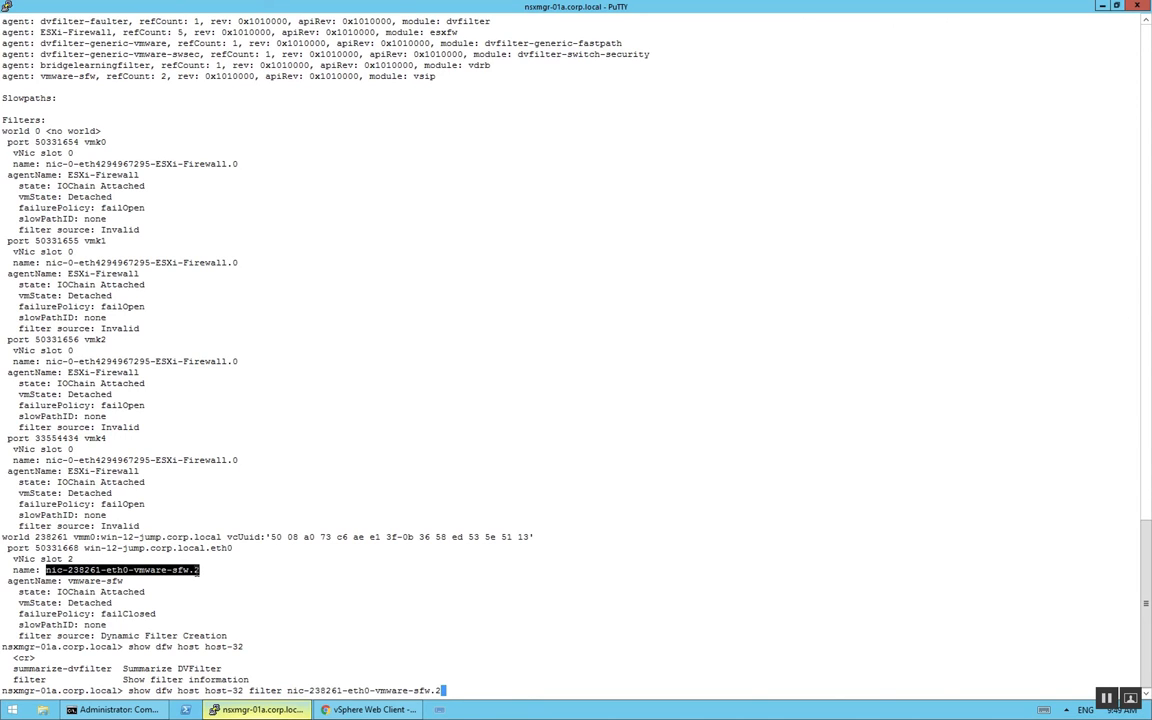
type("rules")
key("Return")
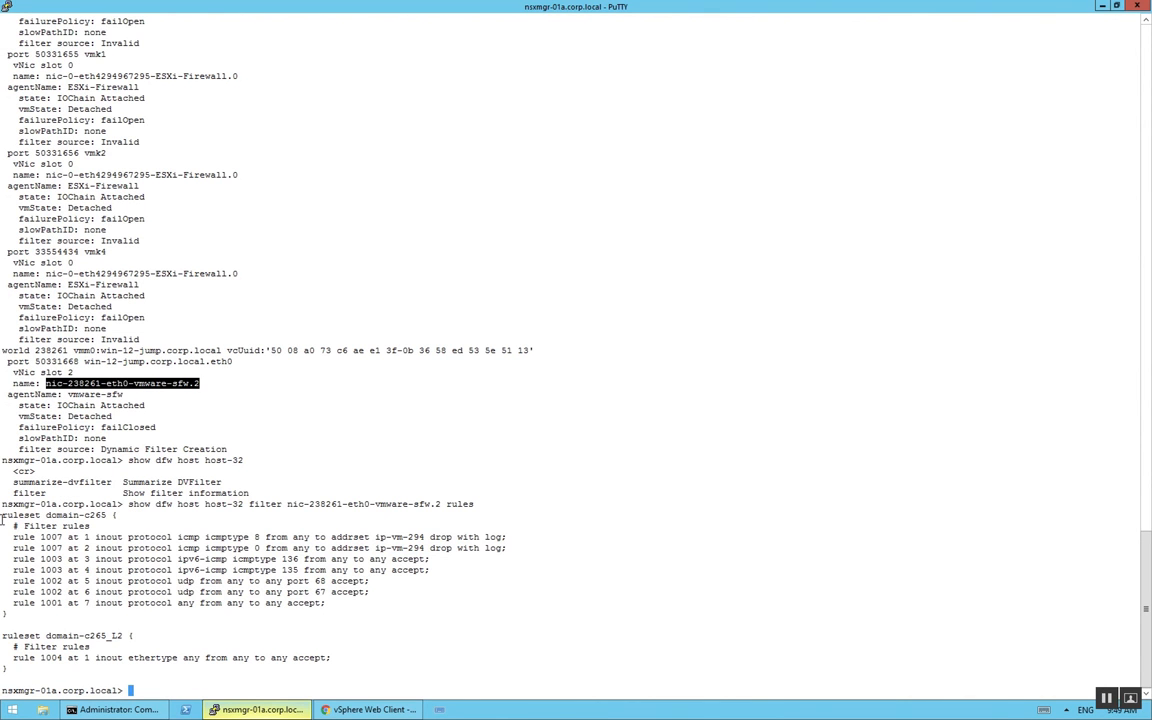
Examine the filter name and the rules applied to the VM, and return to the firewall rules in the vSphere Web Client
left_click(47, 383)
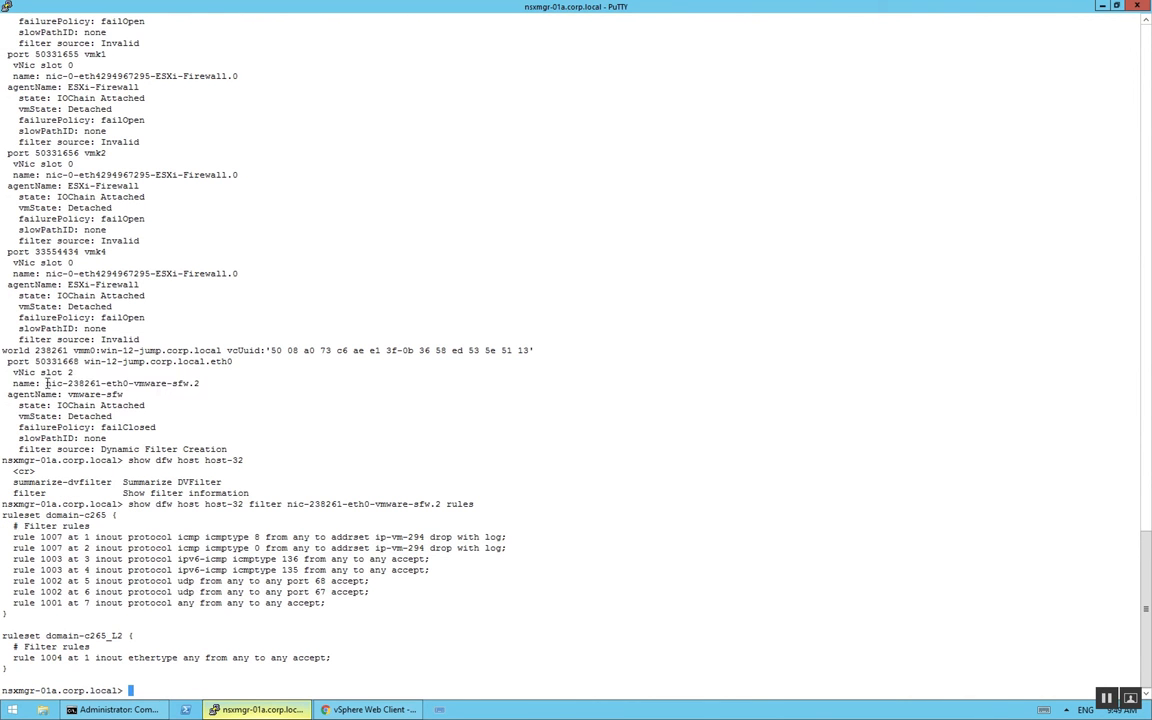
left_click_drag(47, 383, 204, 385)
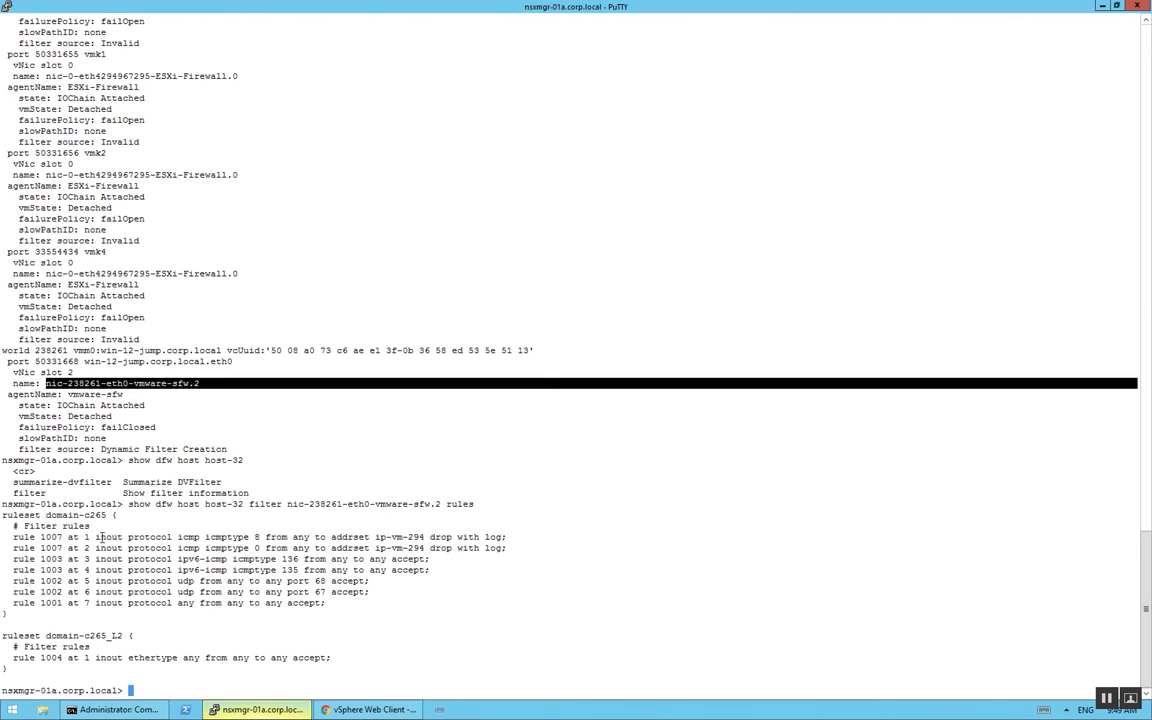
mouse_move(9, 541)
left_mouse_down()
mouse_move(179, 559)
mouse_move(319, 597)
mouse_move(10, 559)
left_mouse_up()
key("ctrl+c")
left_click(335, 602)
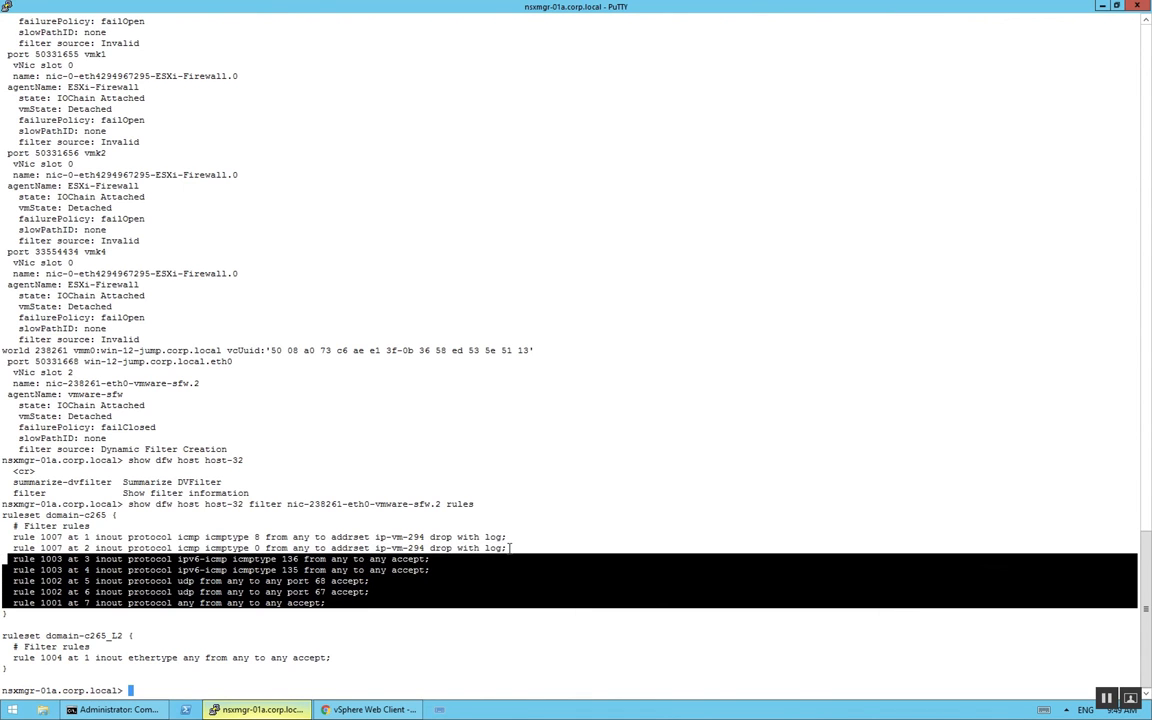
right_click(463, 548)
double_click(463, 548)
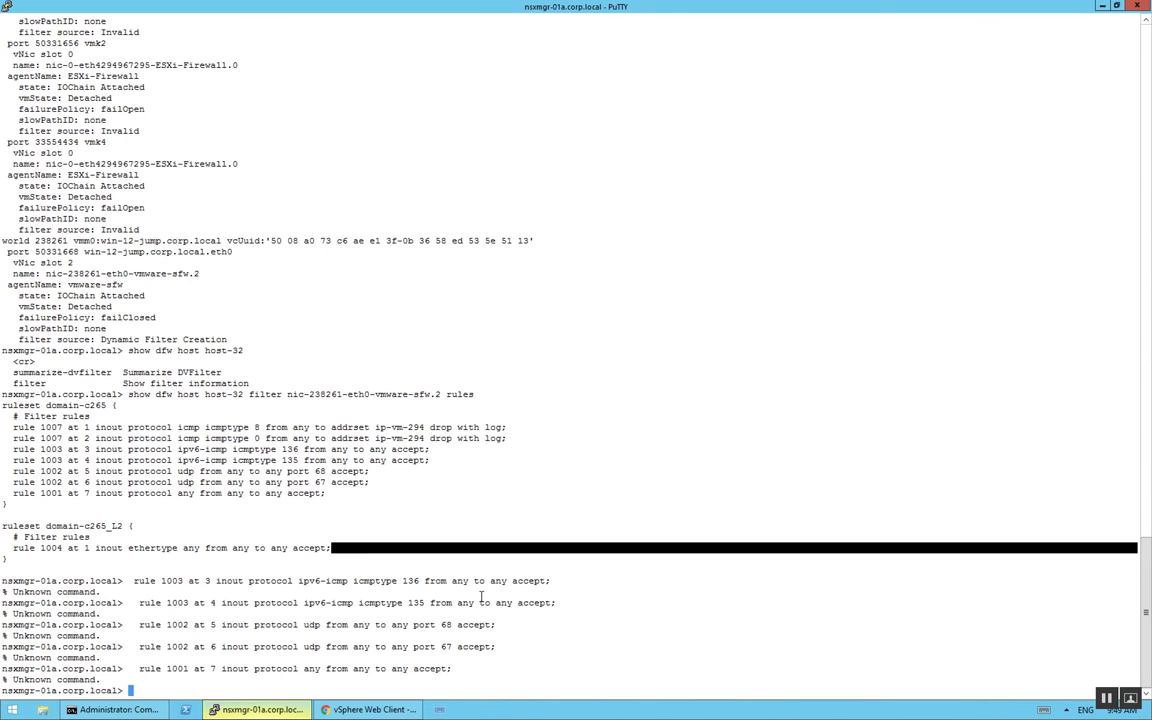
left_click_drag(507, 438, 197, 471)
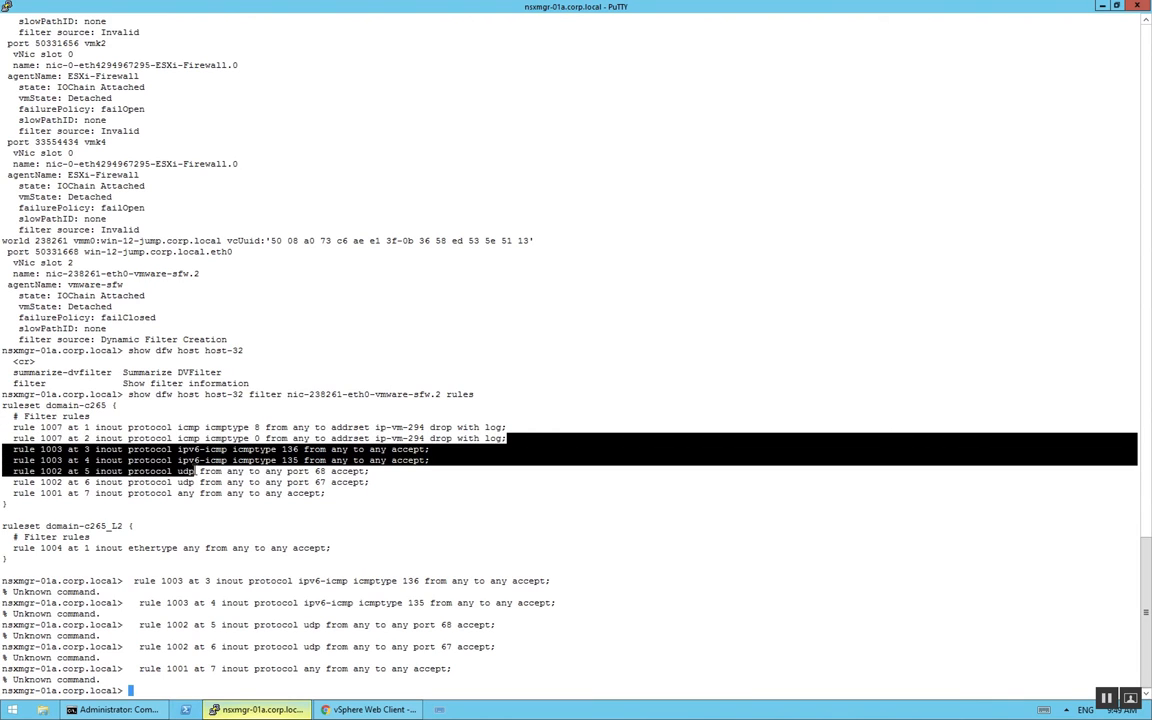
left_click(268, 478)
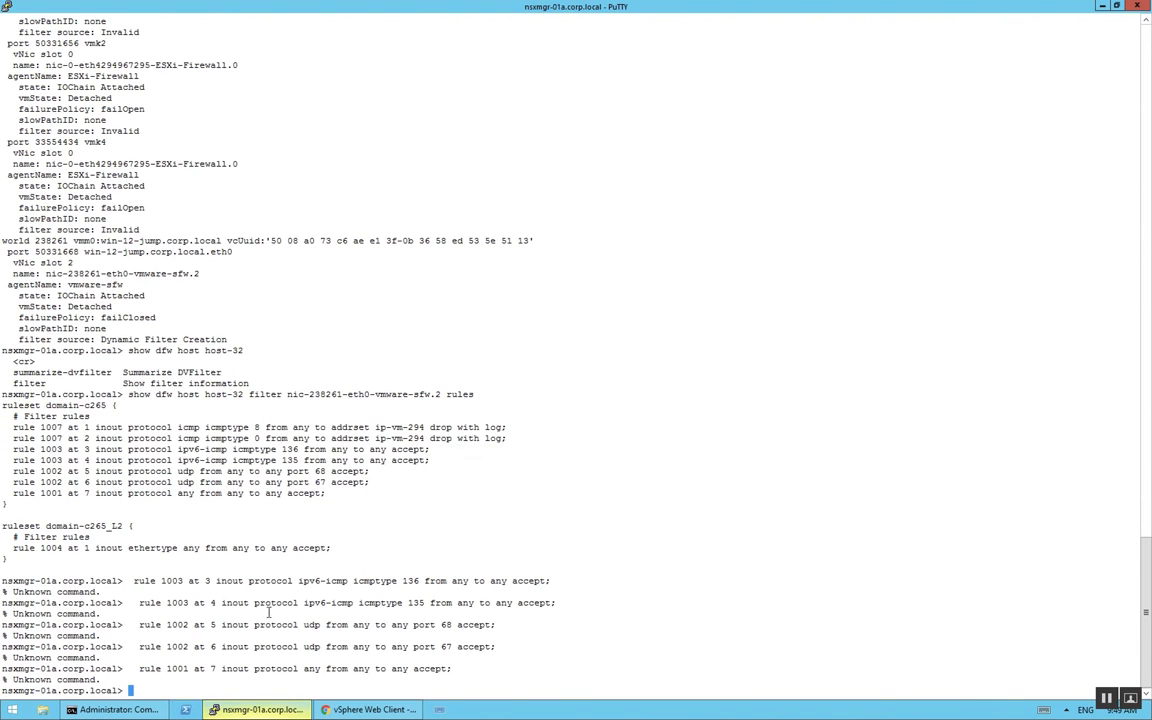
left_click(354, 710)
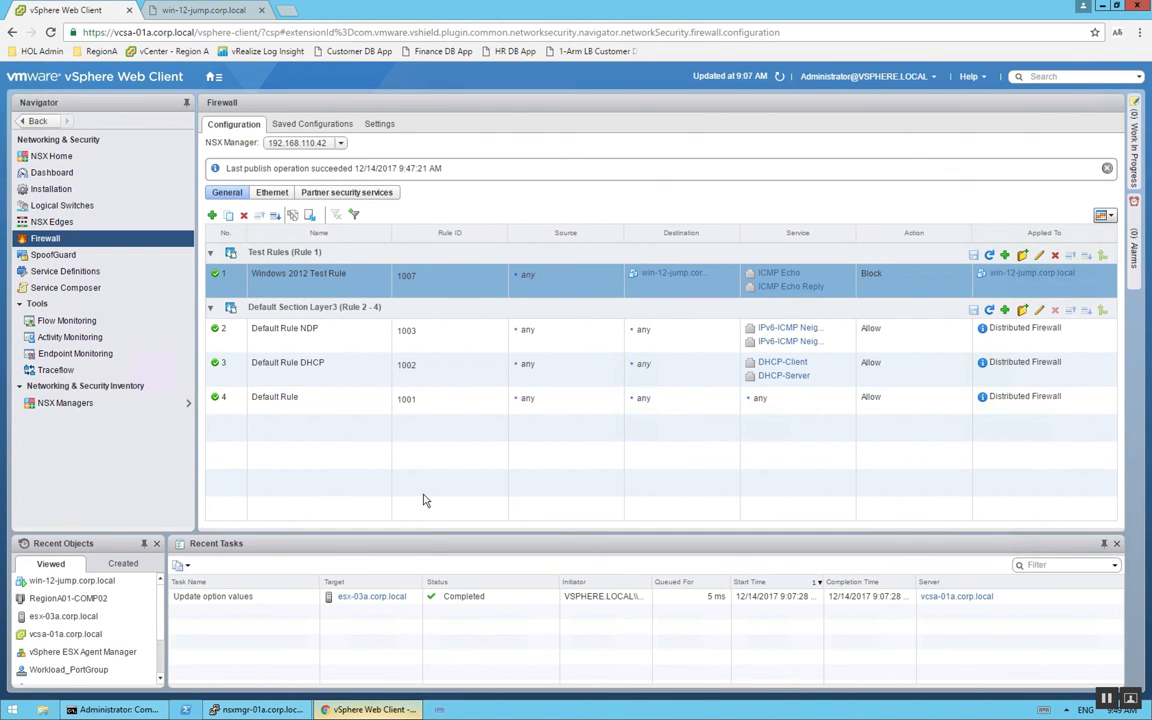